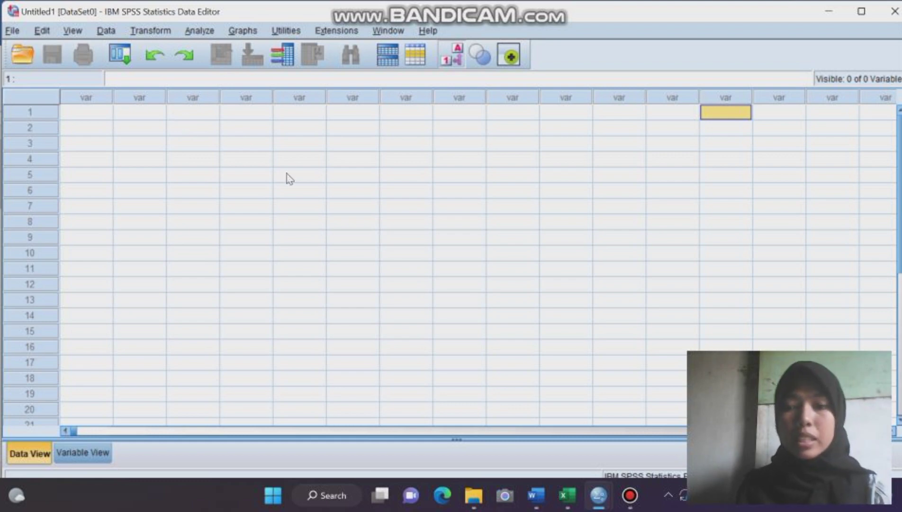
Step: Switch to the Excel workbook to examine both classes' pretest, posttest and group columns, and return to SPSS
mouse_move(567, 495)
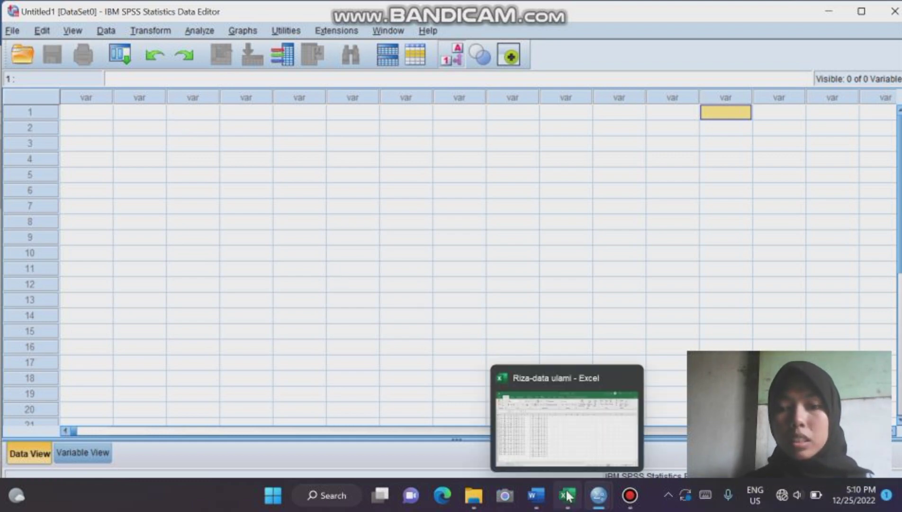
click(531, 415)
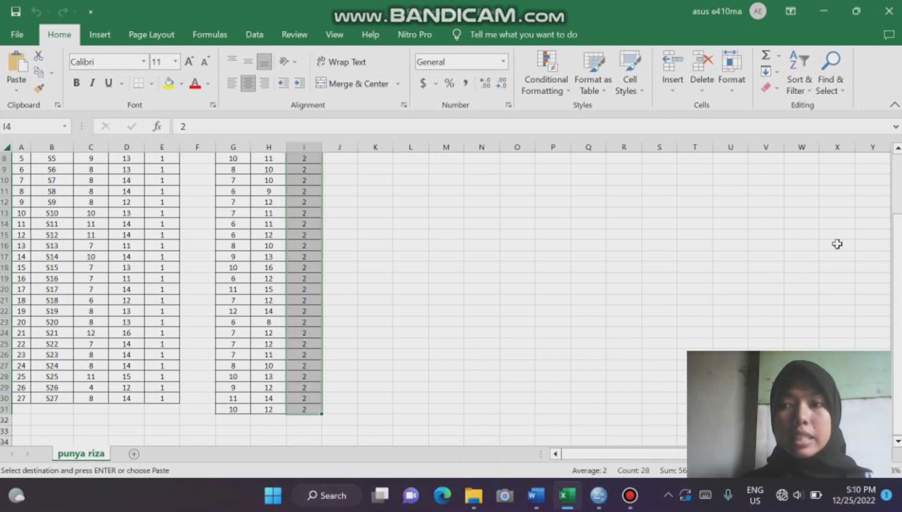
scroll(542, 306, up, 3)
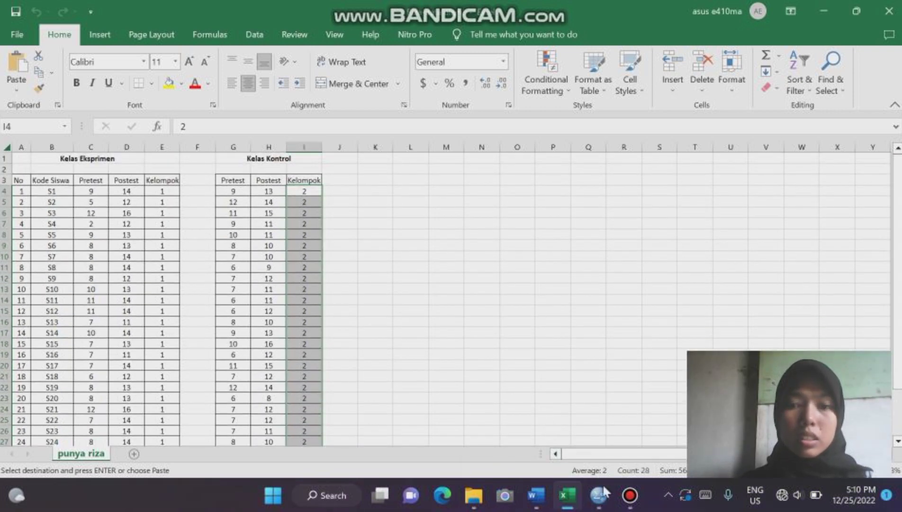
mouse_move(599, 495)
click(545, 429)
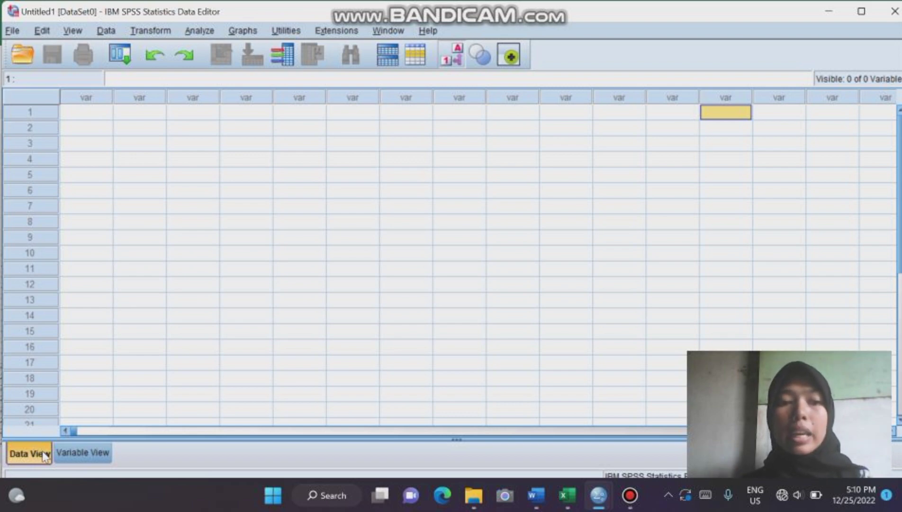
Step: Define the first variable in Variable View with the name pretestekprimen
click(93, 451)
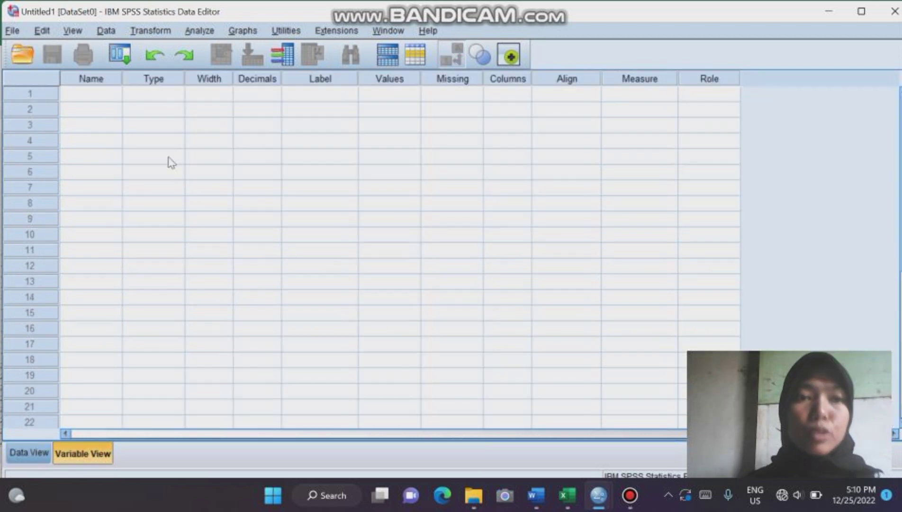
click(99, 93)
click(95, 93)
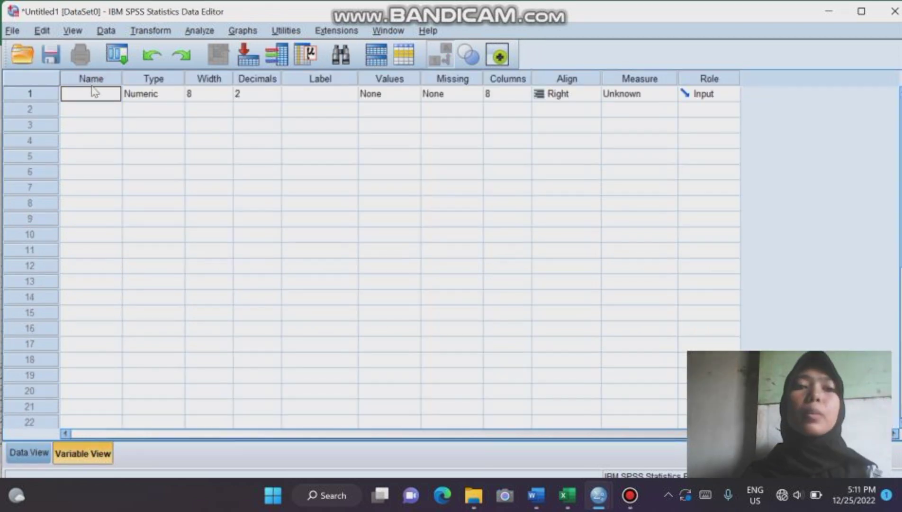
text(pr)
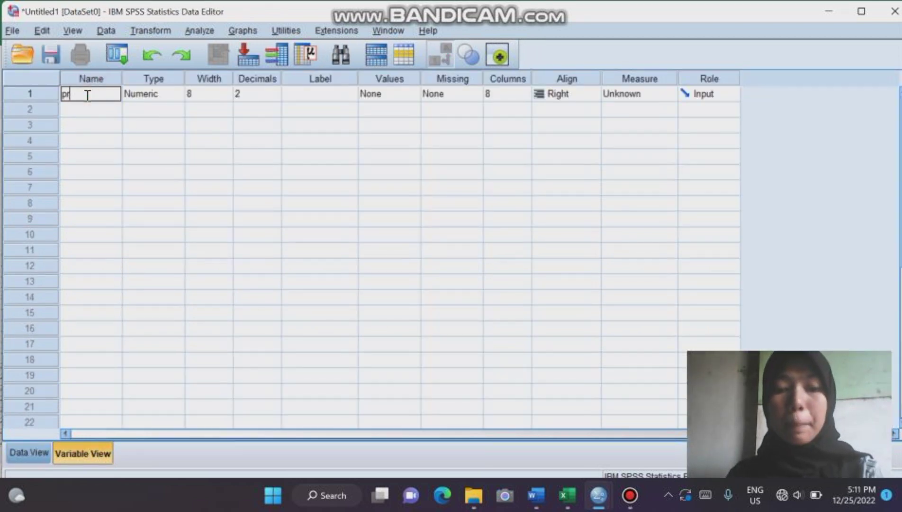
text(etest)
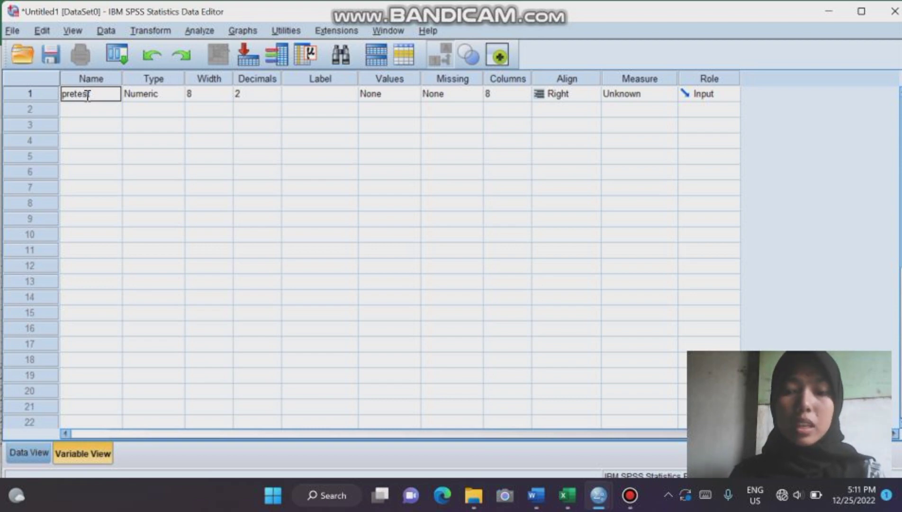
text(ekpn)
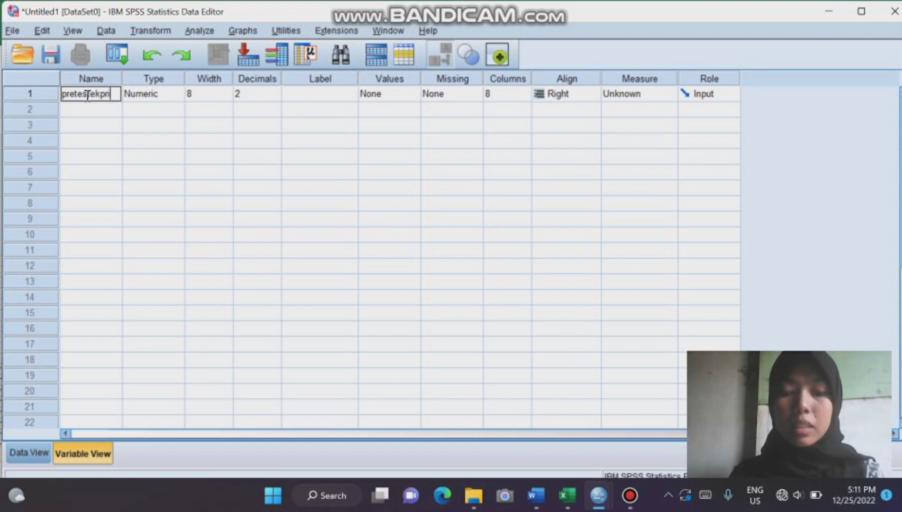
key(BackSpace)
text(rimen)
key(Return)
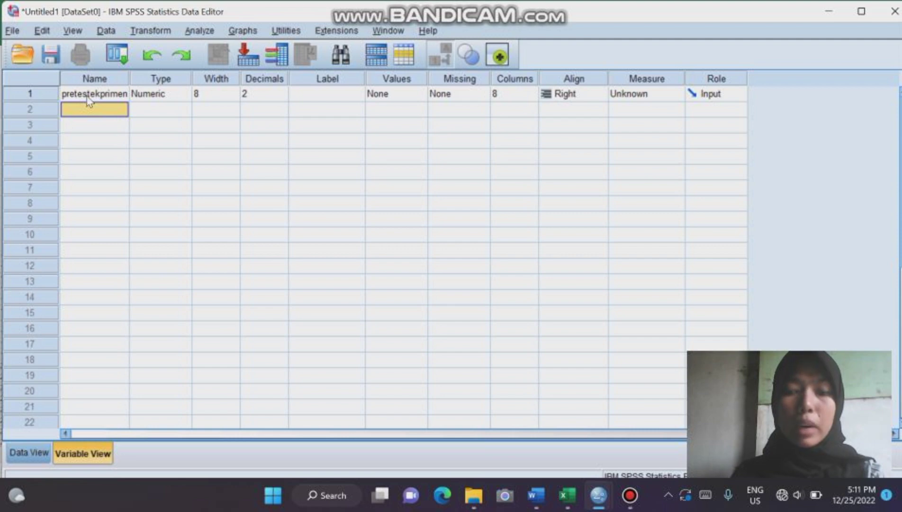
Step: Add a second variable named postestekprimen in row 2
text(postes)
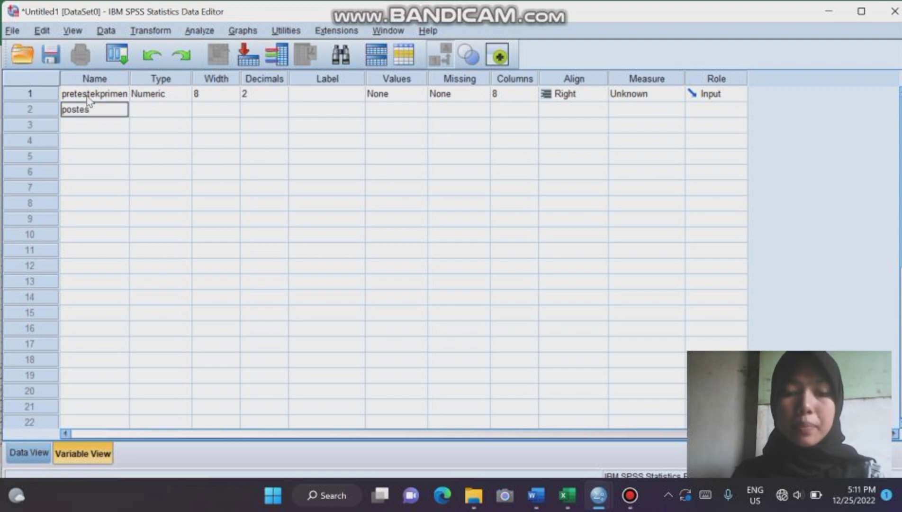
text(tk)
key(BackSpace)
text(e)
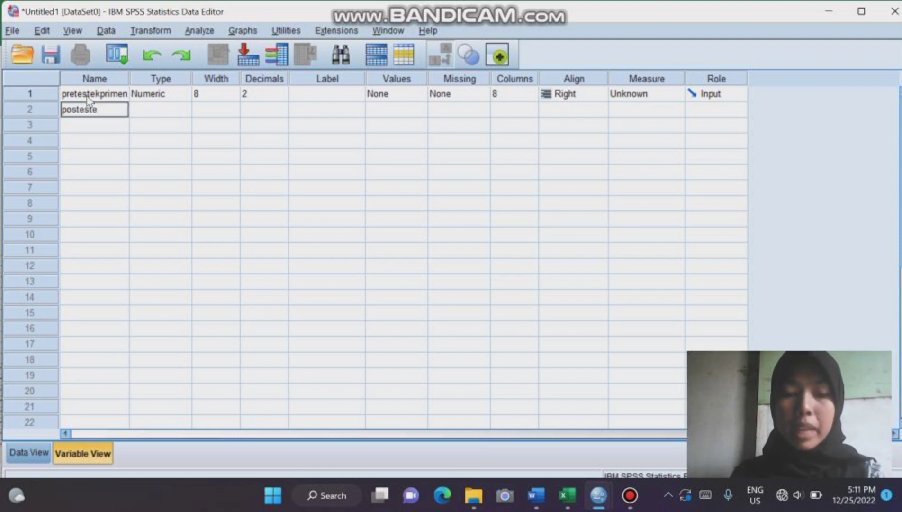
text(kprimen)
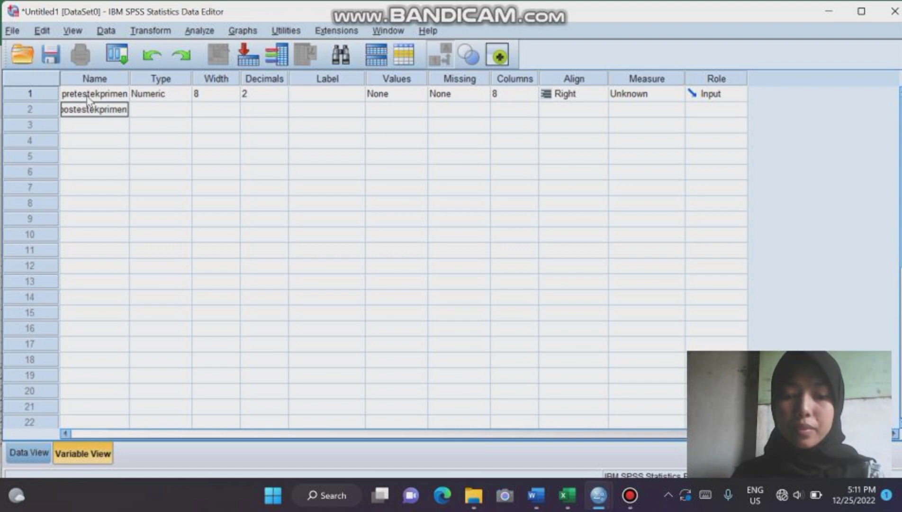
key(Return)
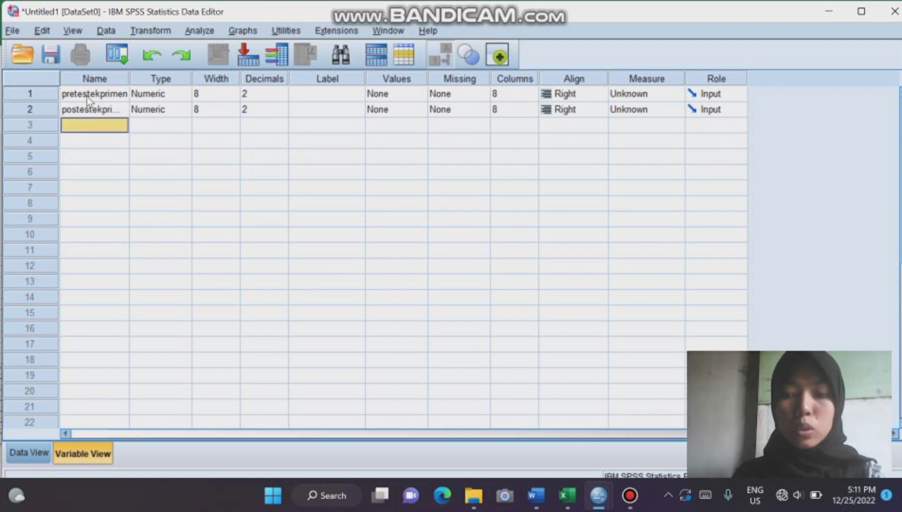
Step: Add a third variable named pretestkontrol in row 3
text(pretes)
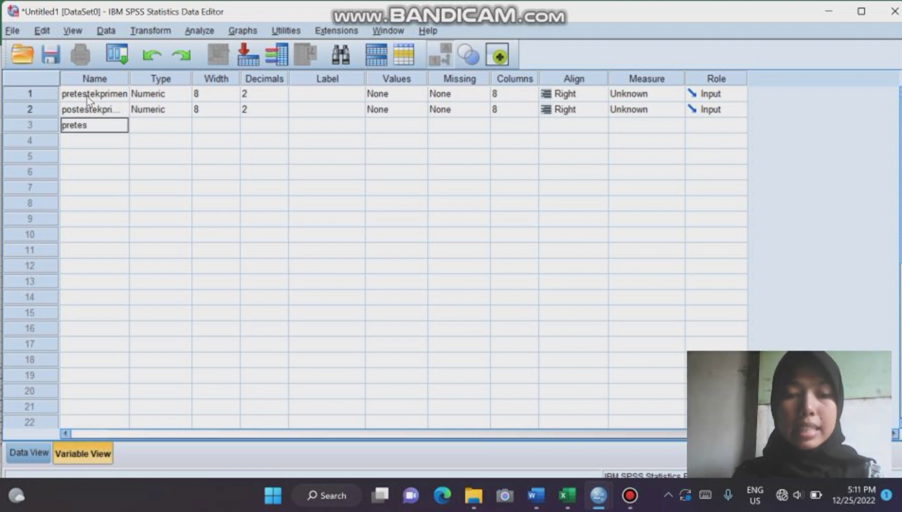
text(tk)
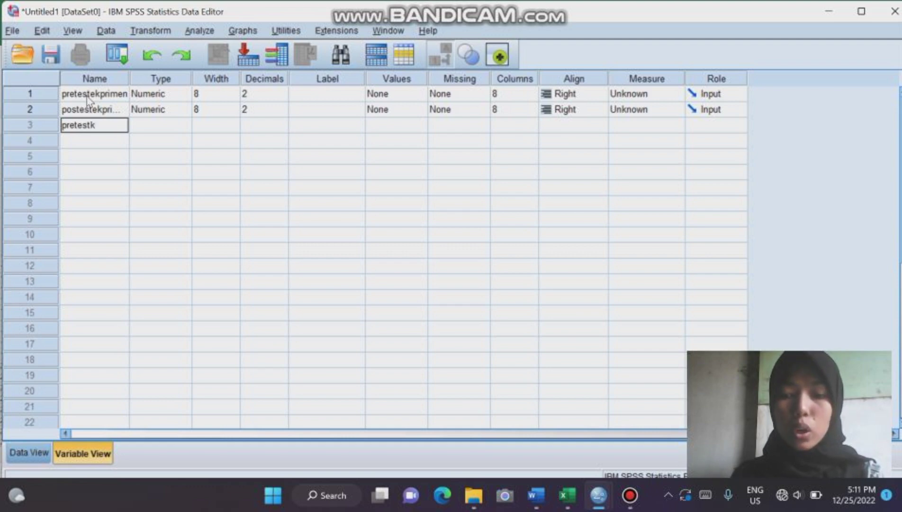
text(ont)
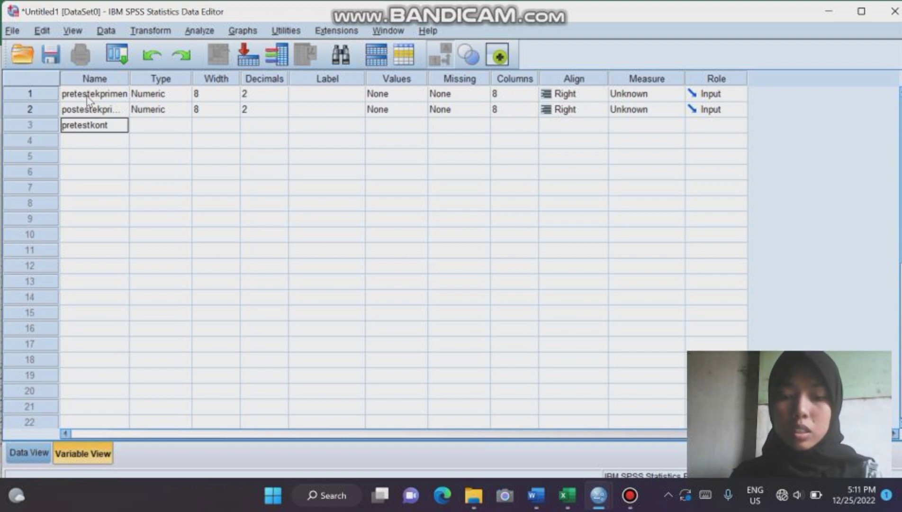
text(rol)
key(Return)
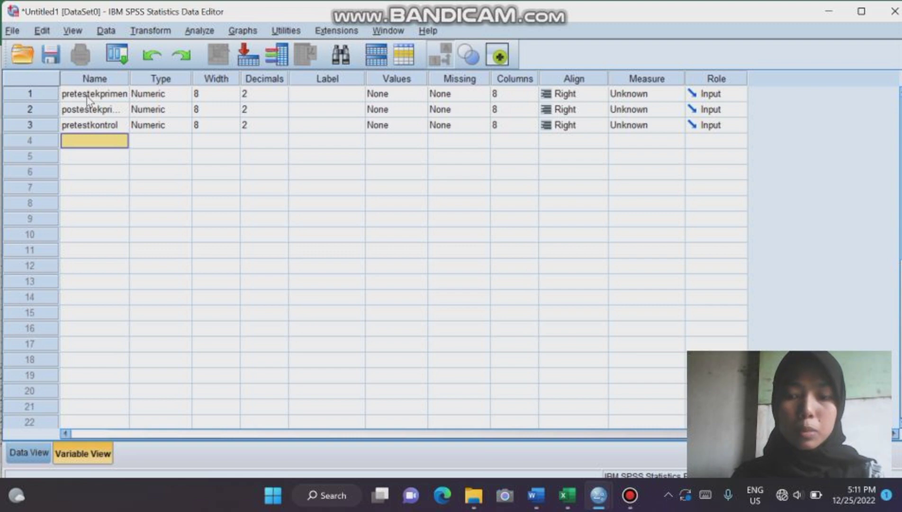
Step: Add a fourth variable named postestkontol in row 4
text(pos)
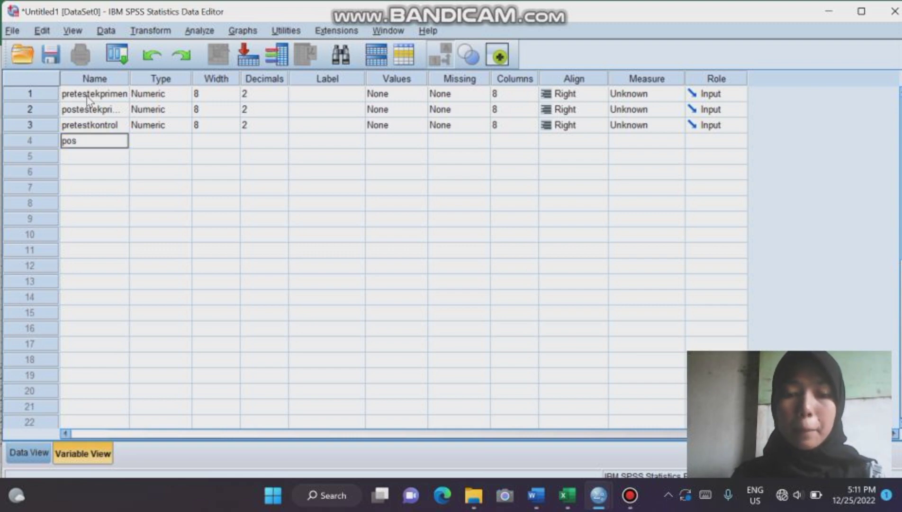
text(te)
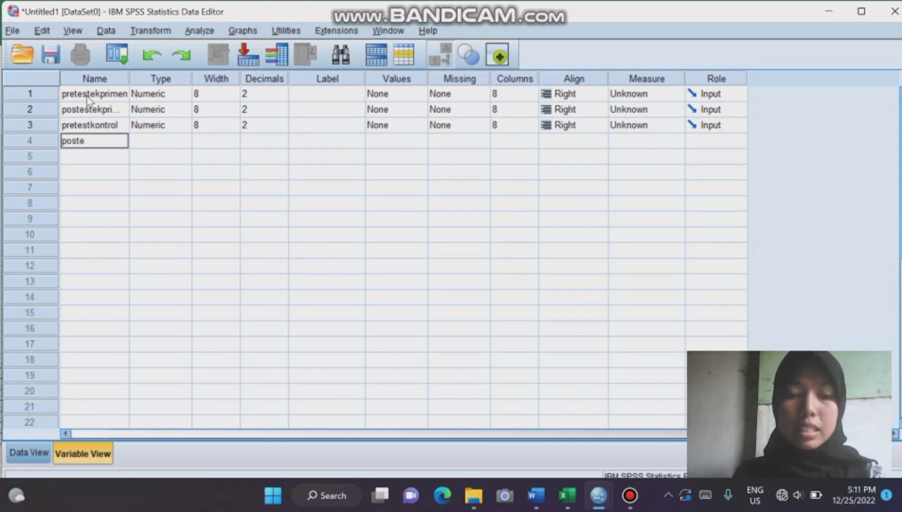
text(stko)
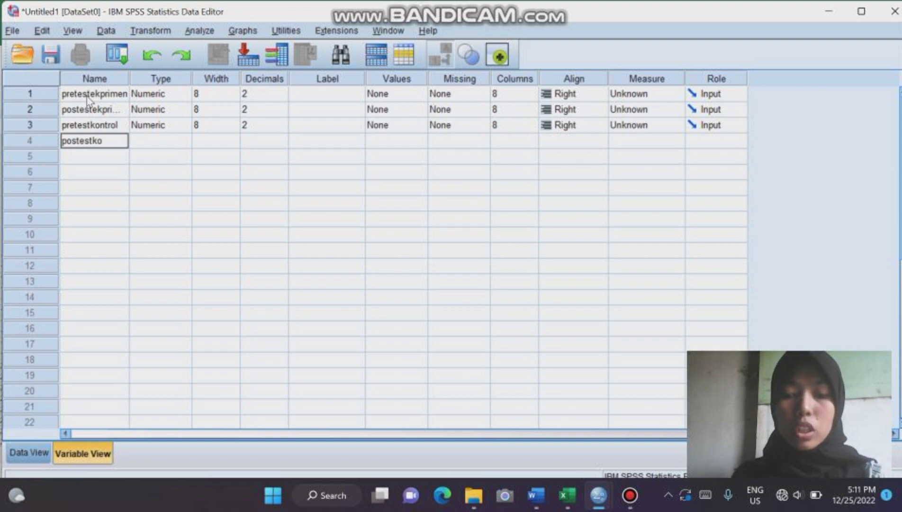
text(nto)
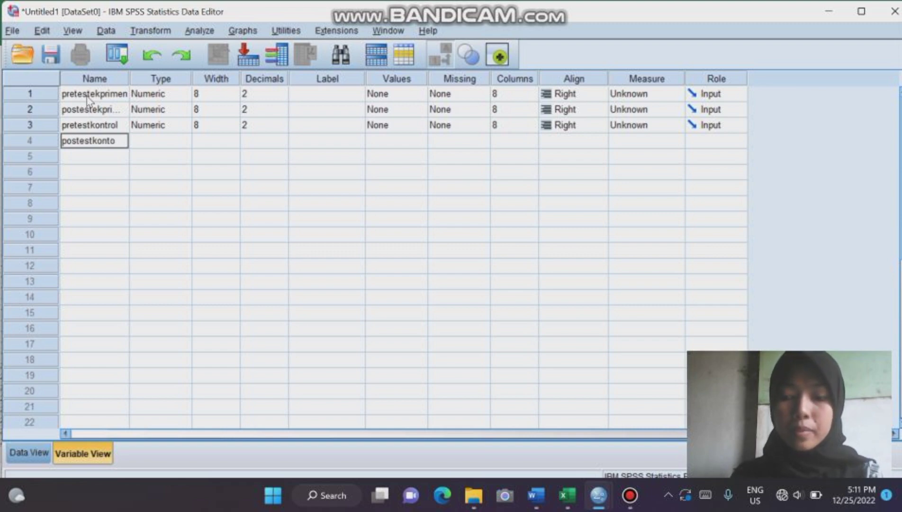
text(l)
key(Return)
Step: Skip row 5 and add a variable named pretest in row 6
key(Return)
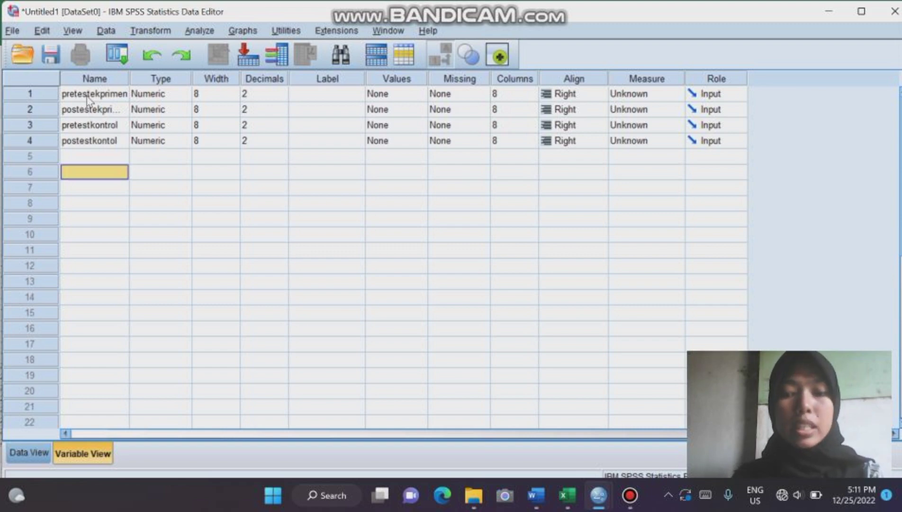
text(pre)
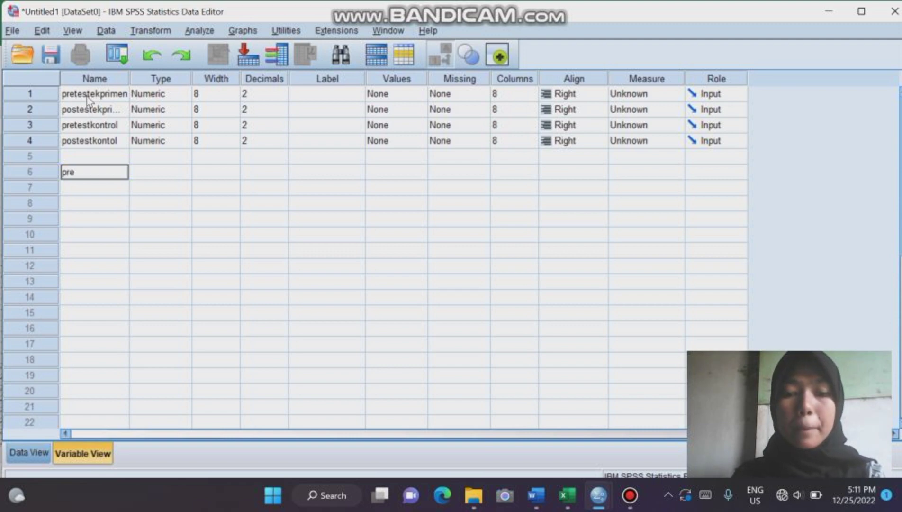
text(test)
key(Return)
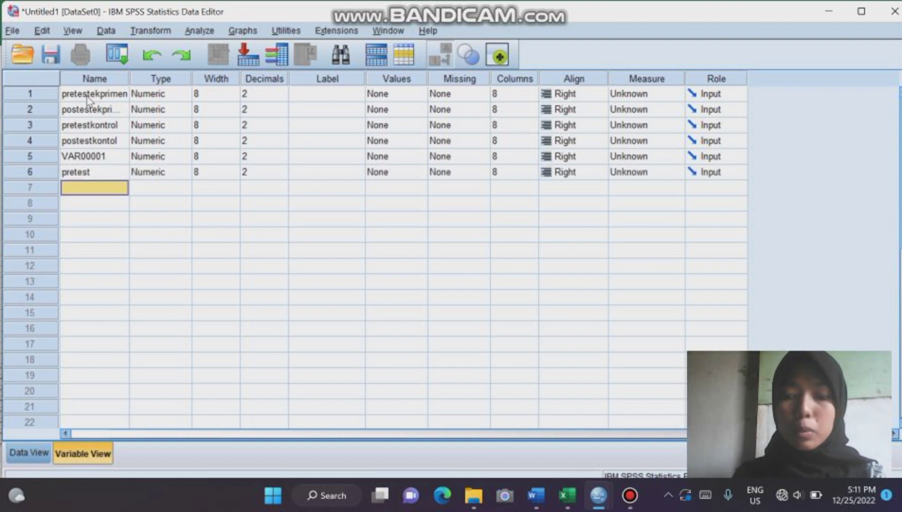
Step: Add the variables postest in row 7 and kelompok in row 8
text(poste)
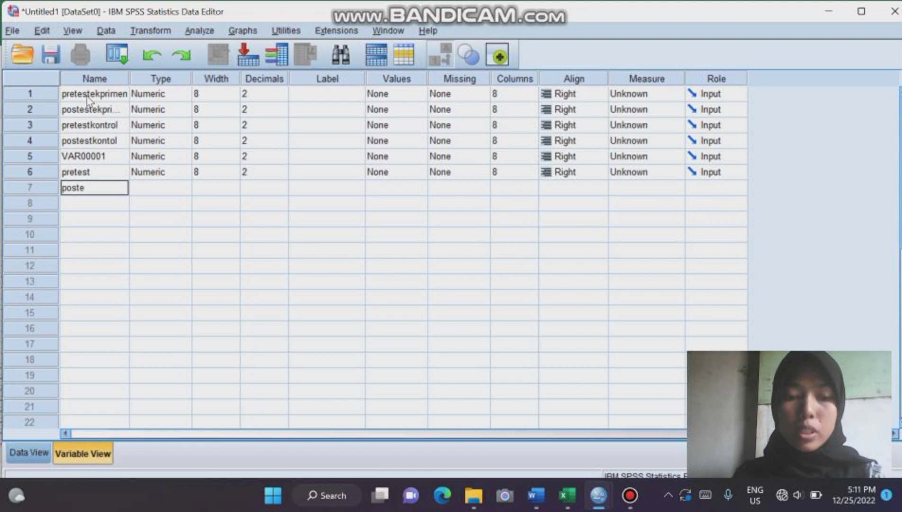
text(st)
key(Return)
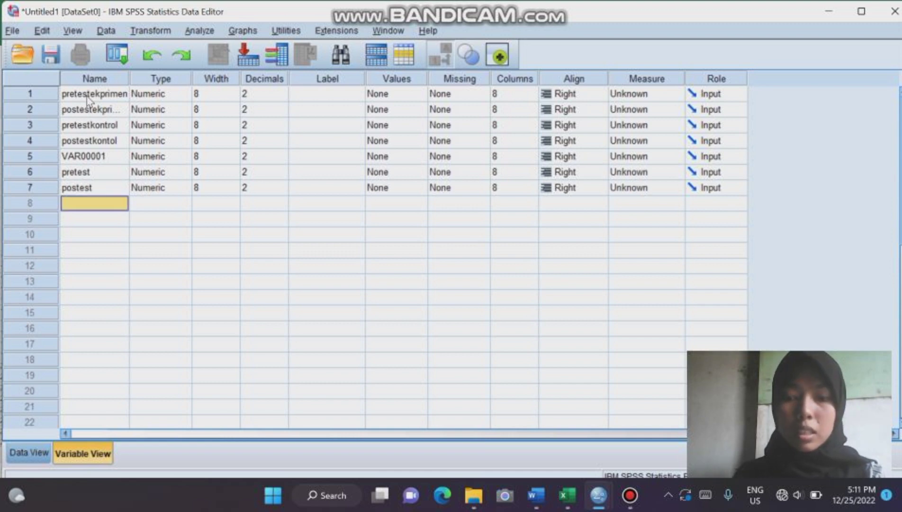
text(kelompok)
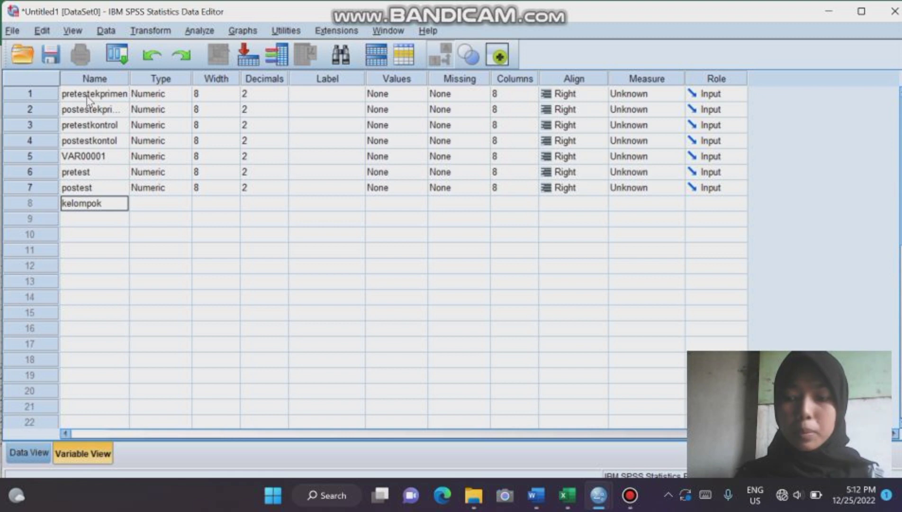
key(Return)
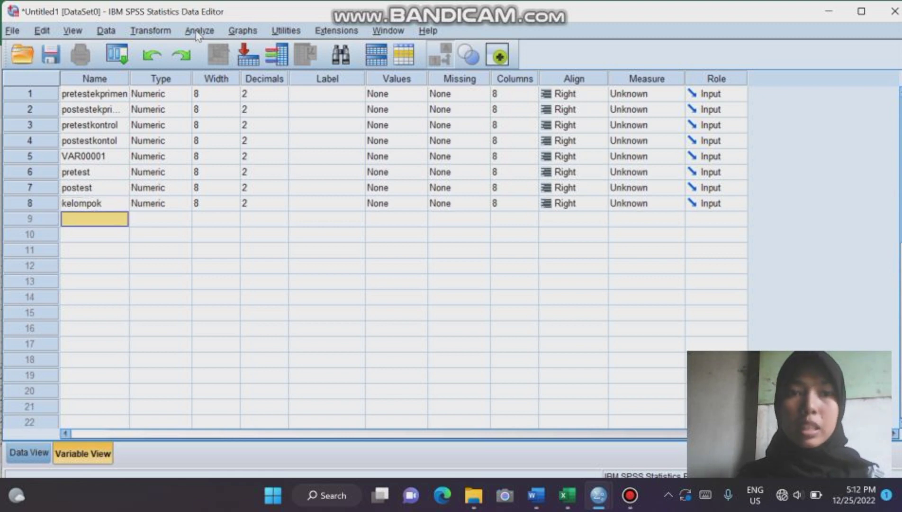
Step: Set the number of decimals to 0 for all eight variables
click(260, 92)
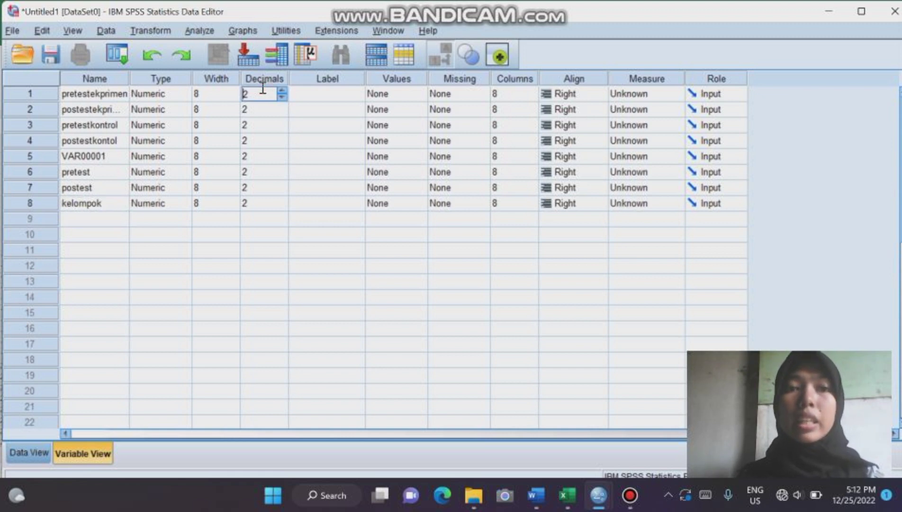
key(BackSpace)
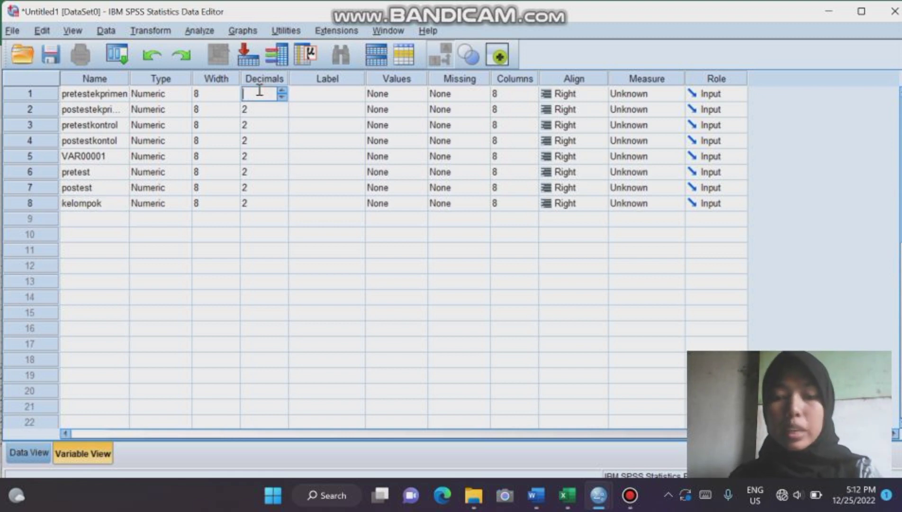
text(0)
key(Return)
text(0)
key(Return)
text(0)
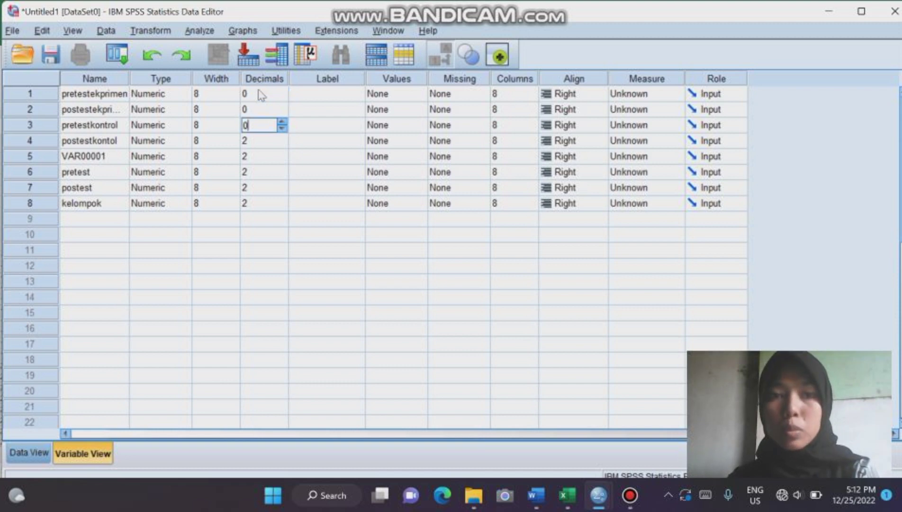
key(Return)
text(0)
key(Return)
text(0 0)
key(Return)
text(0)
key(Return)
text(0)
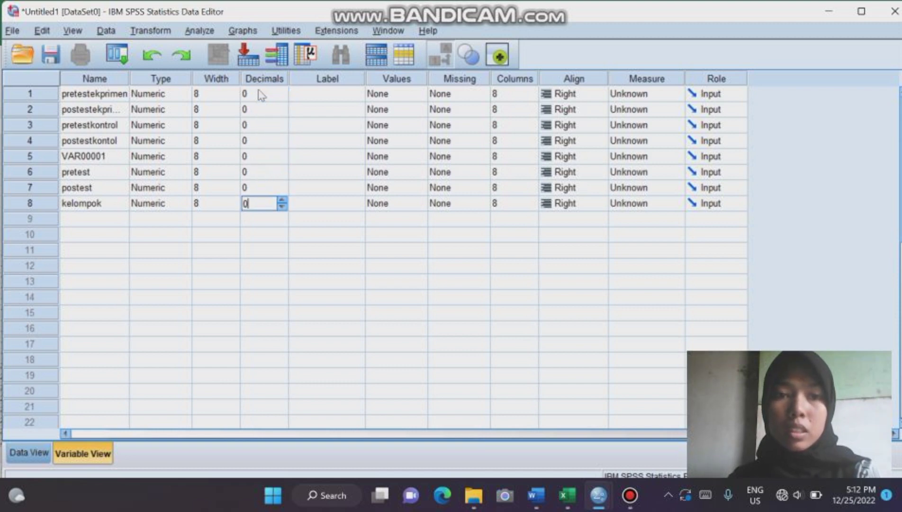
click(309, 256)
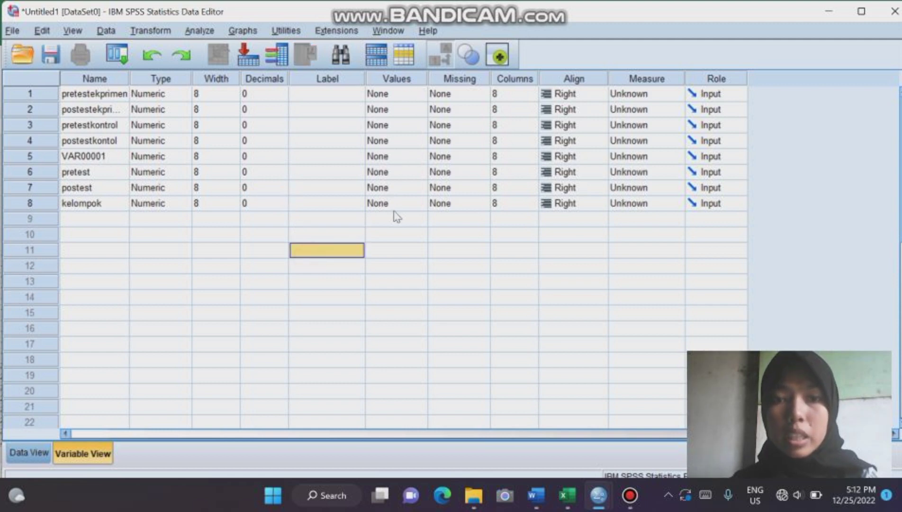
Step: Define a value label for the kelompok variable with value 1 as kelasekprimen
click(417, 207)
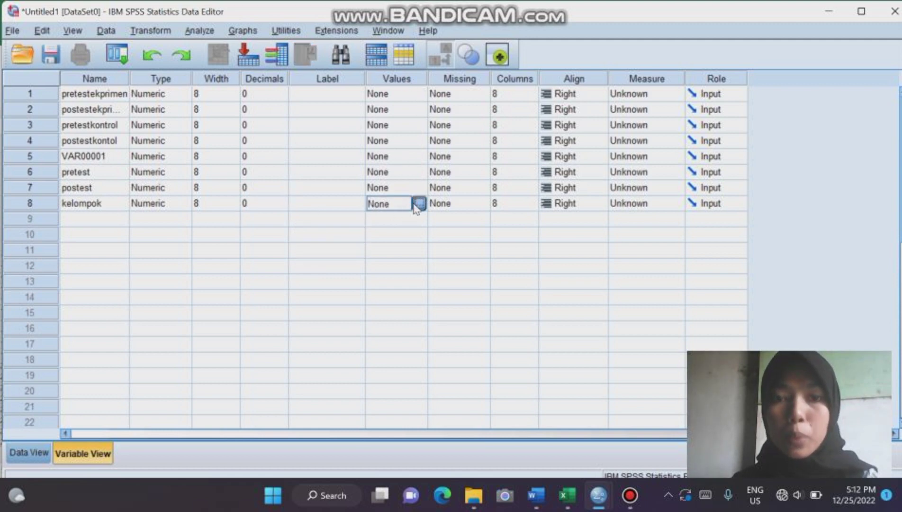
click(422, 204)
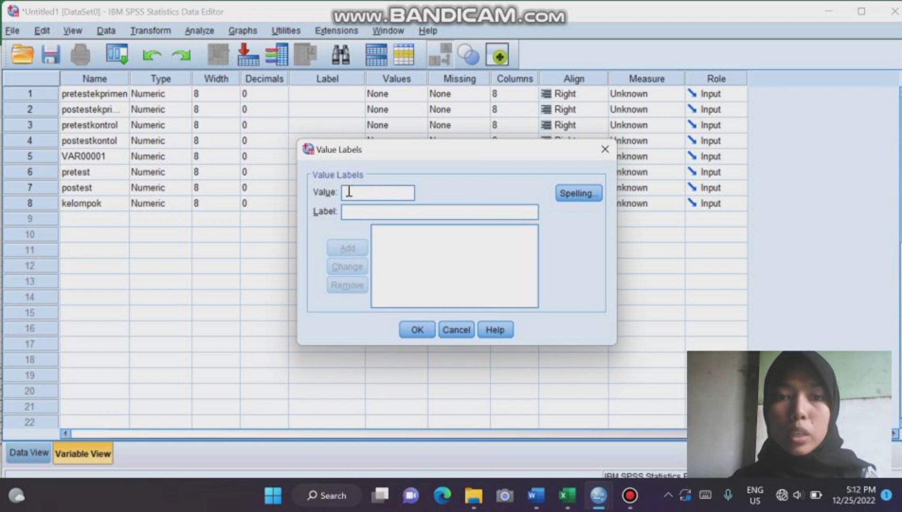
text(1)
click(350, 211)
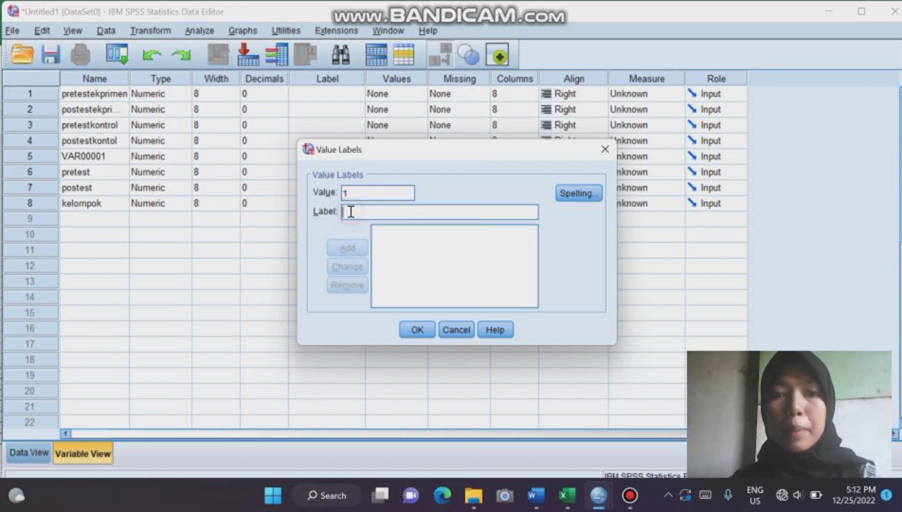
text(ek)
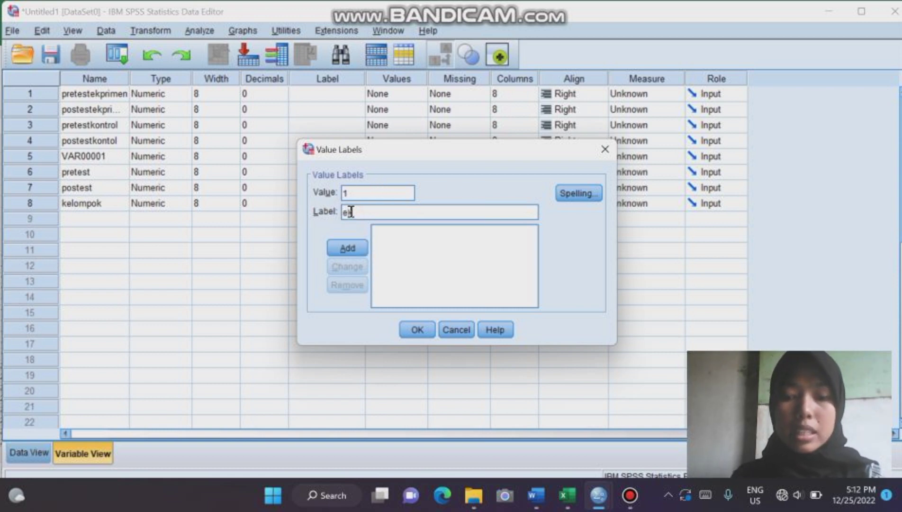
text(primen)
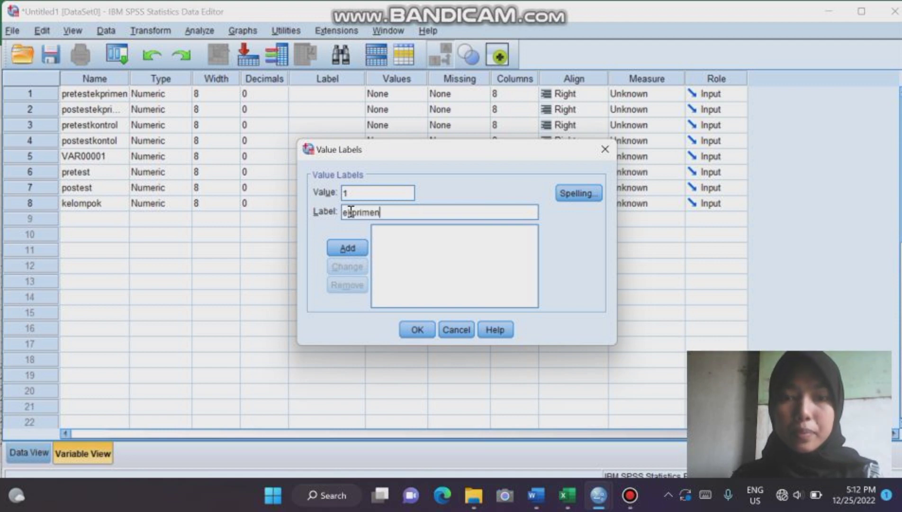
click(344, 213)
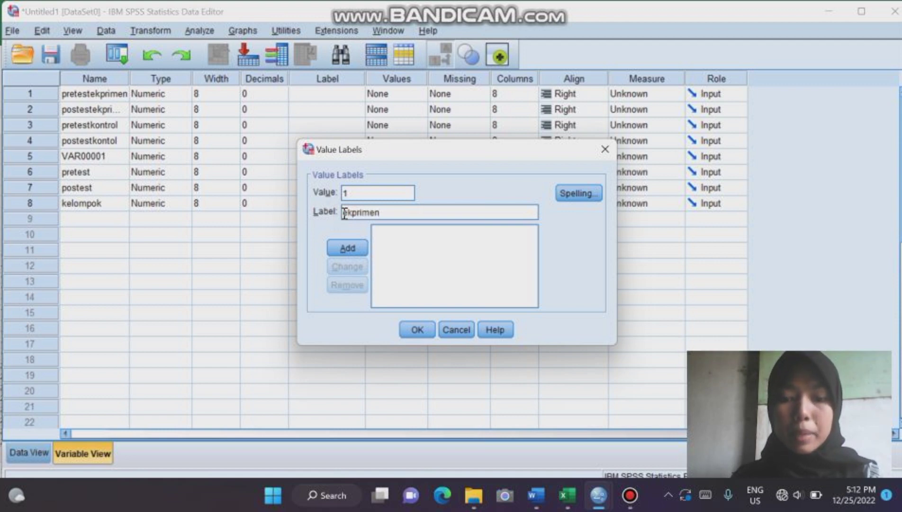
text(Kelas)
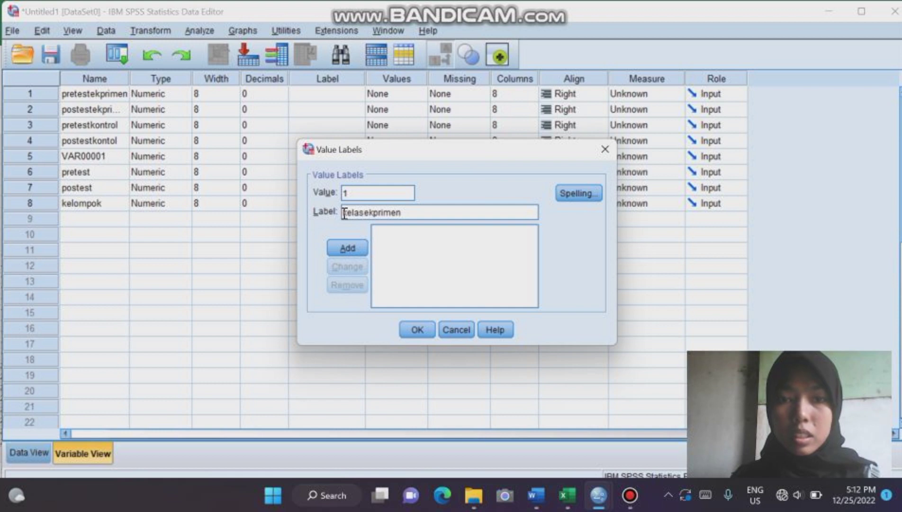
click(346, 248)
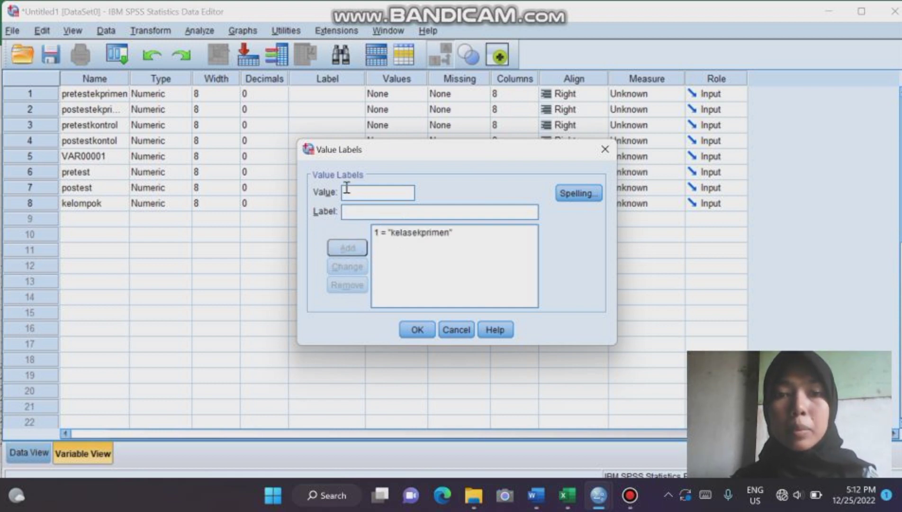
Step: Add the value label kelaskontrol for value 2 of kelompok and apply the value labels
text(2)
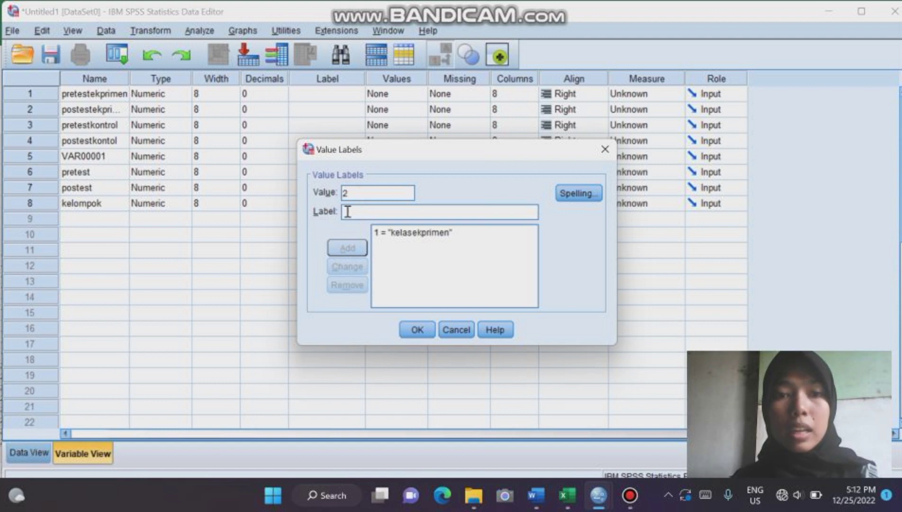
click(347, 212)
text(k)
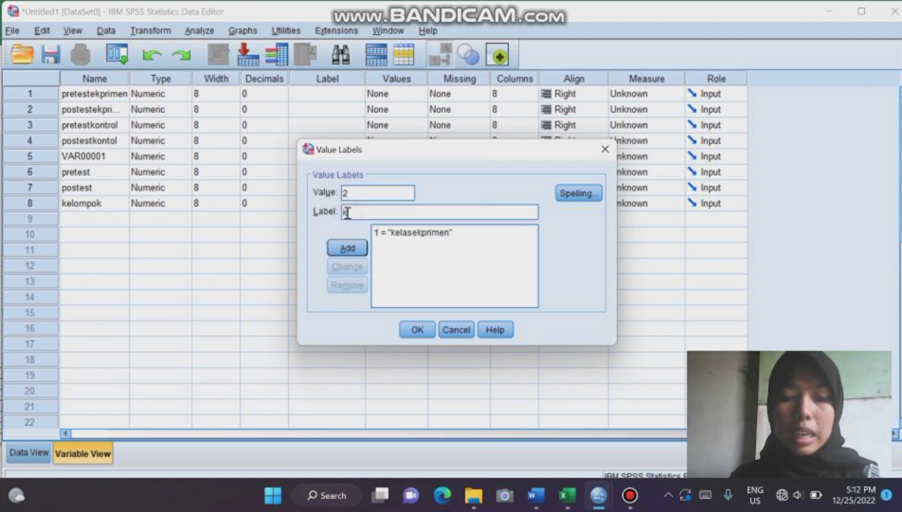
text(elasko)
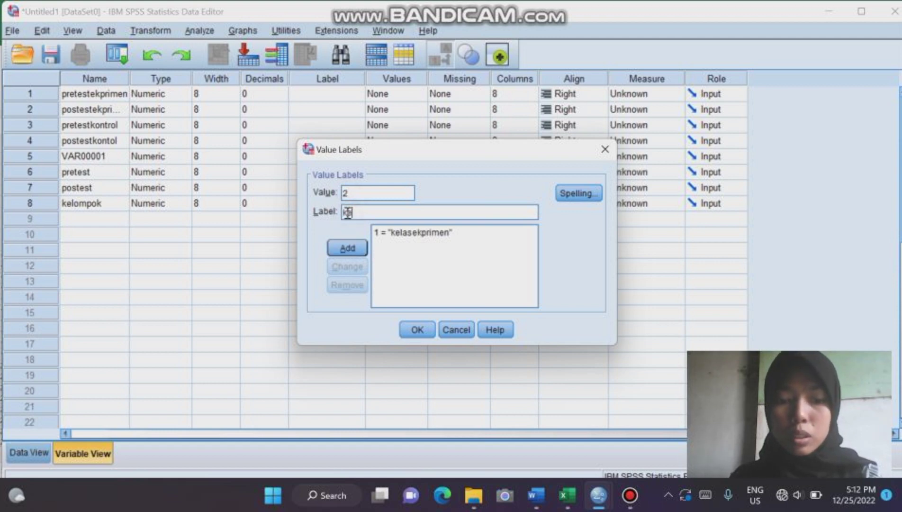
text(ntrol)
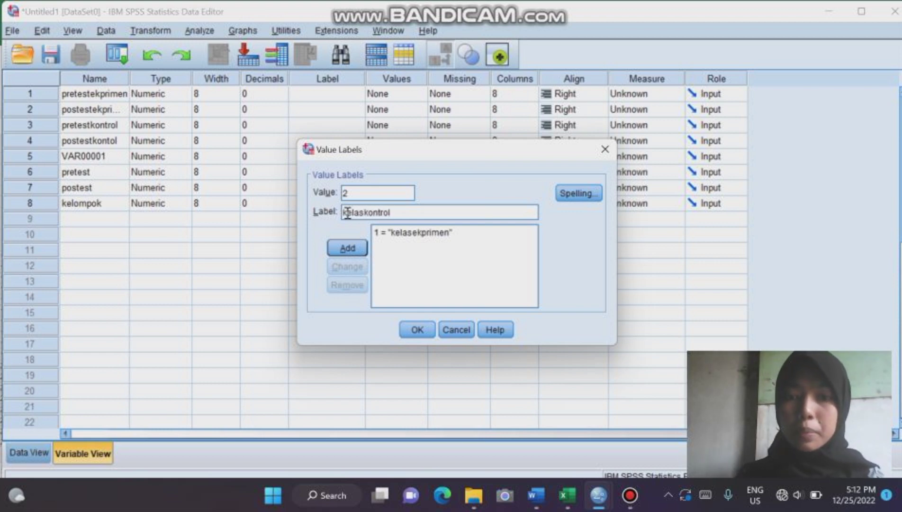
click(346, 248)
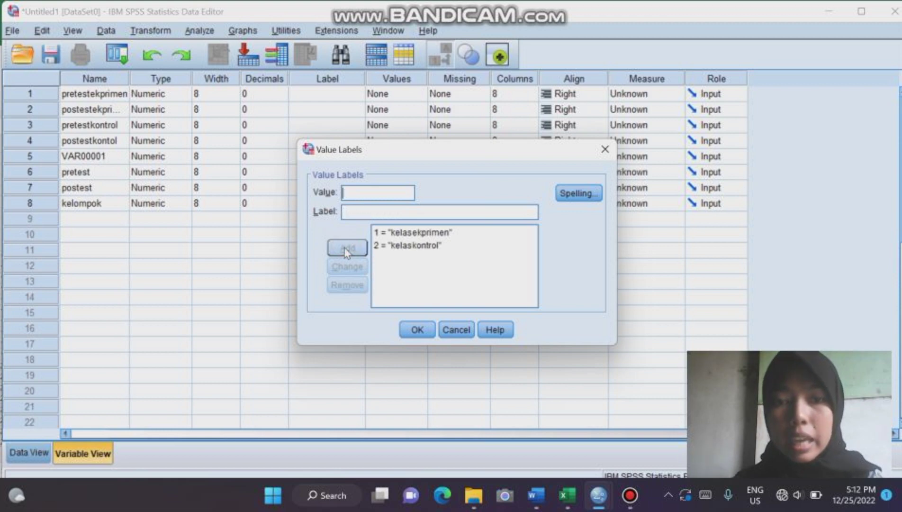
click(415, 331)
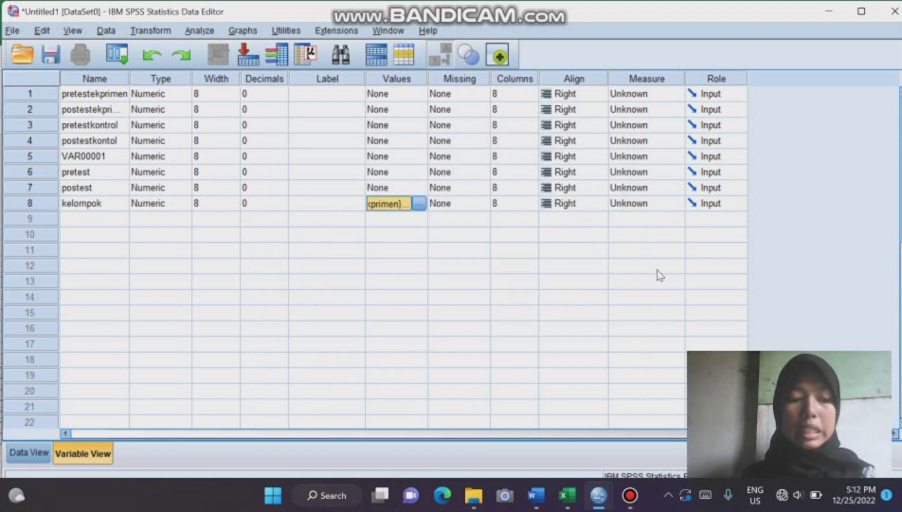
Step: Set the measurement level of all eight variables to Nominal
click(654, 93)
click(652, 138)
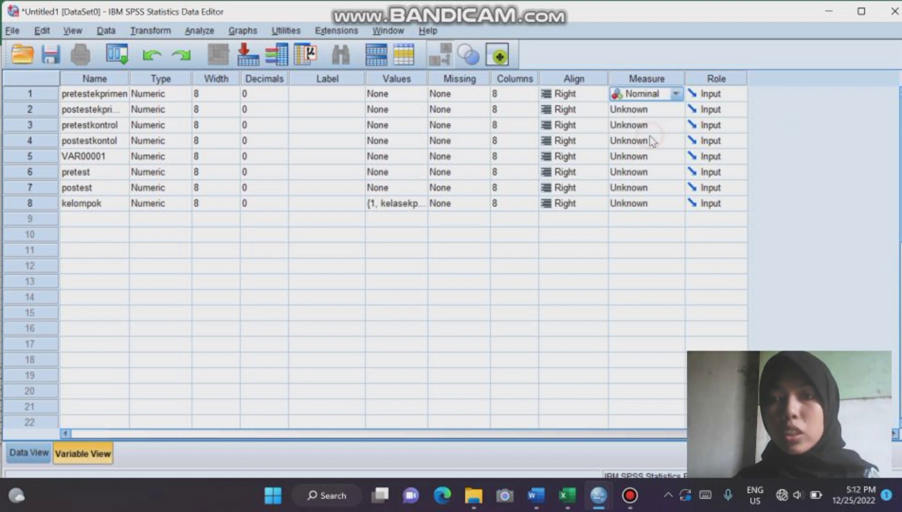
click(650, 113)
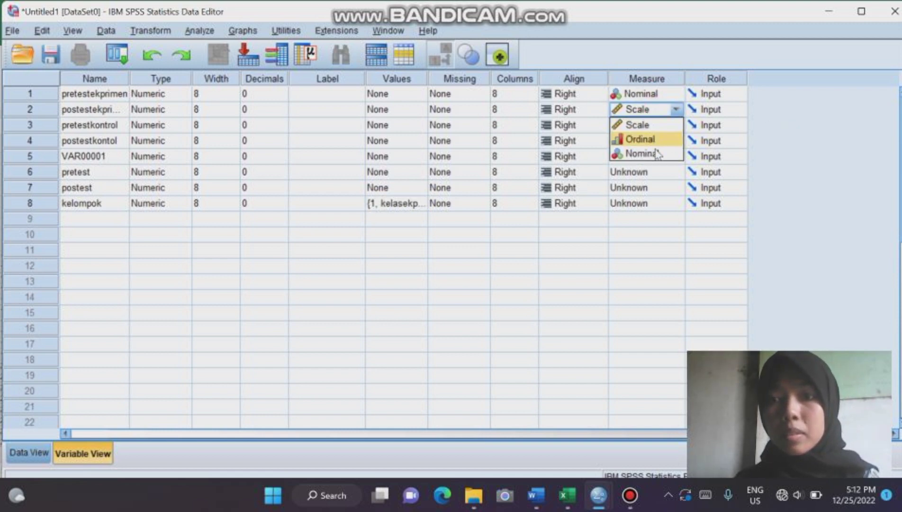
click(653, 153)
click(653, 125)
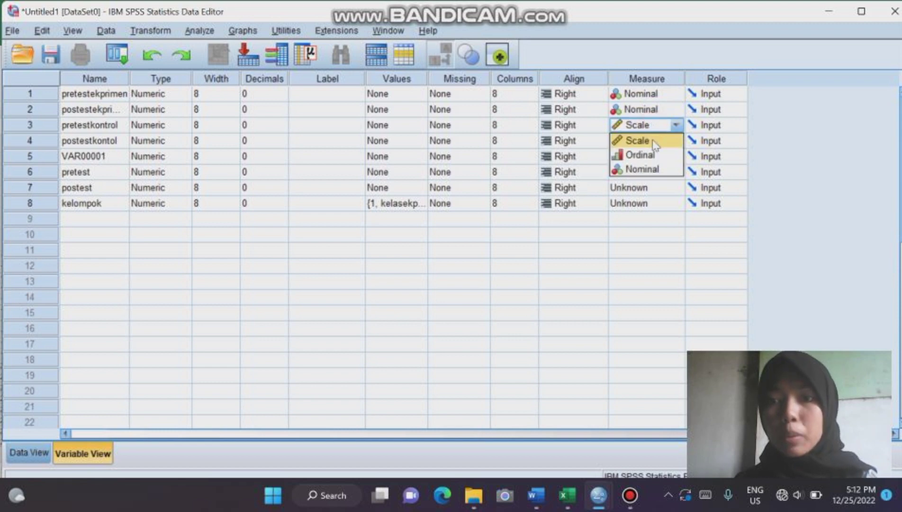
click(654, 169)
click(657, 175)
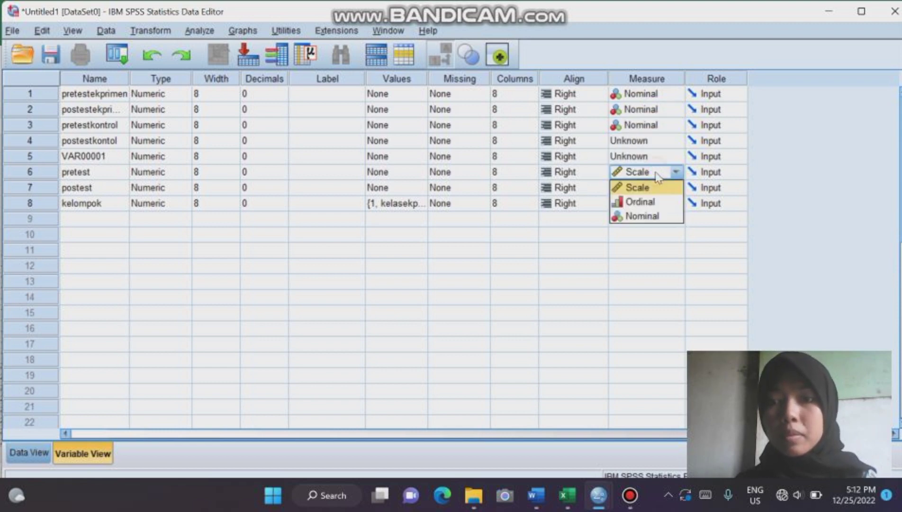
click(656, 216)
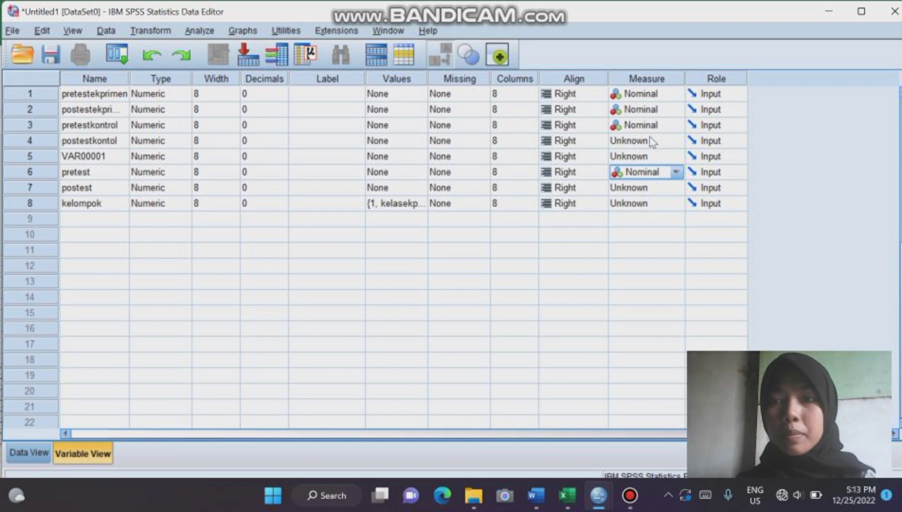
click(649, 139)
click(653, 188)
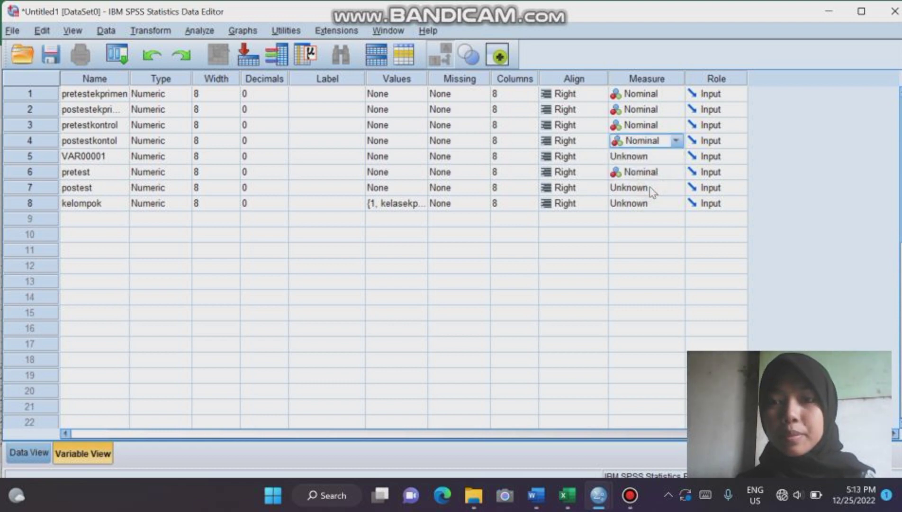
click(645, 156)
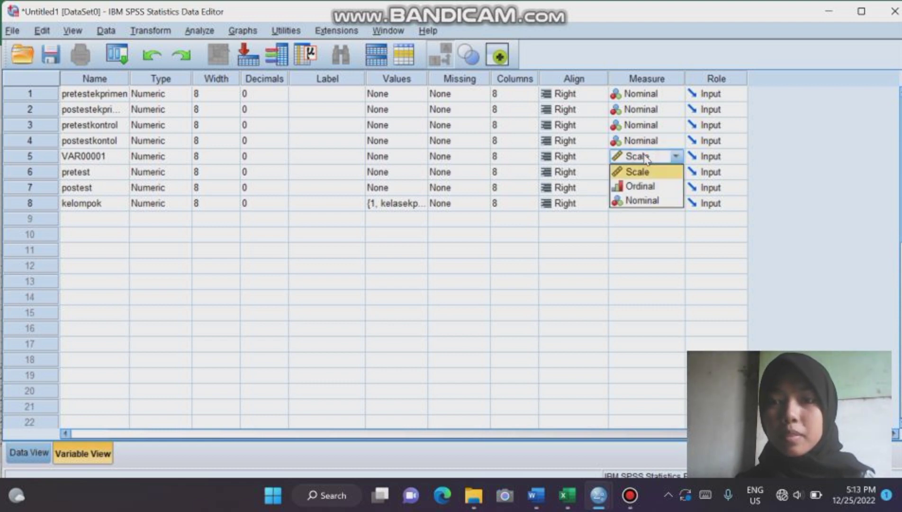
click(651, 200)
click(652, 188)
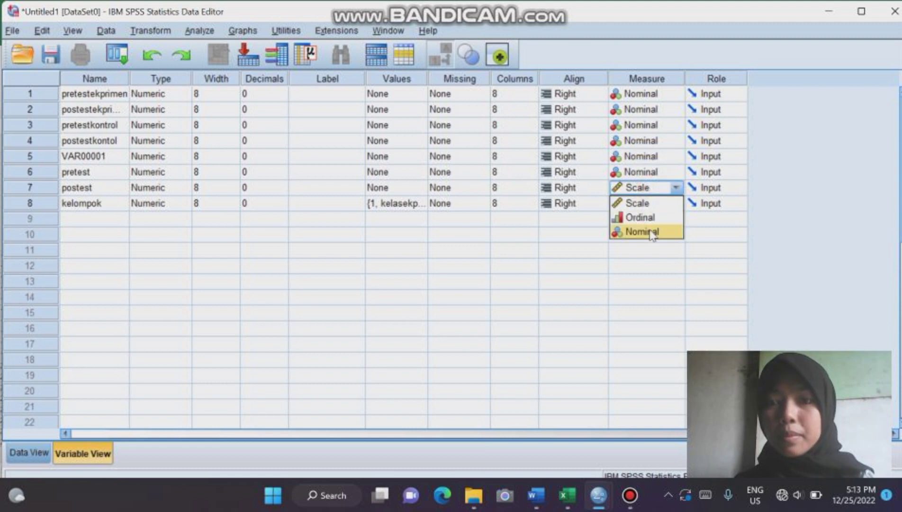
click(649, 232)
click(652, 204)
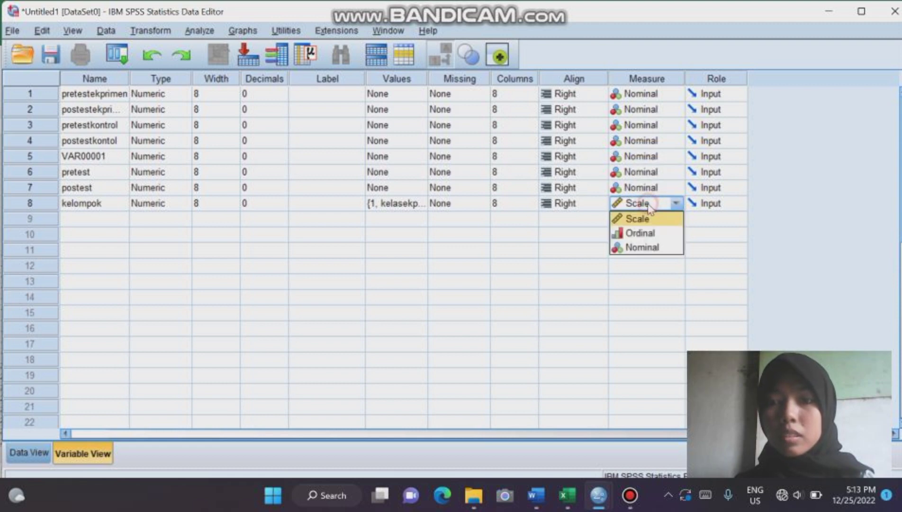
click(650, 246)
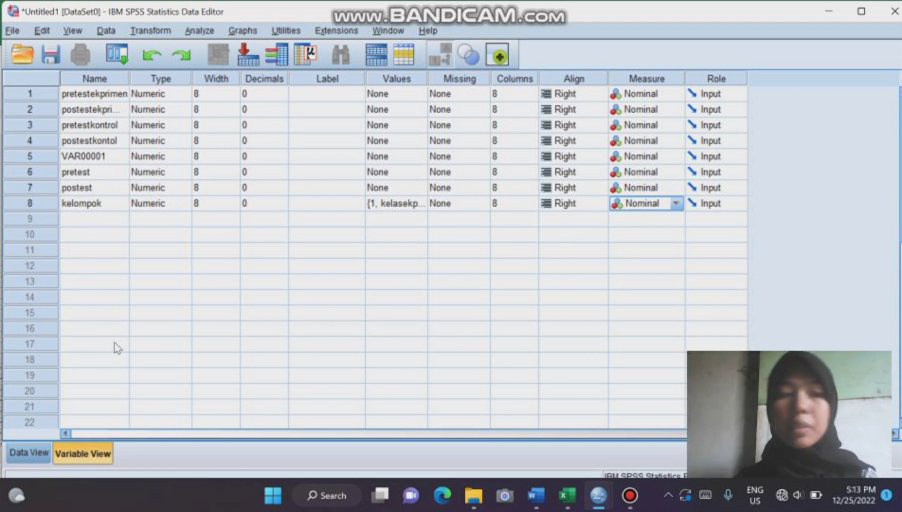
Step: Show the SPSS data grid, then switch to the Excel score workbook and copy the Kelas Eksprimen pretest and postest scores, C4:D30
click(33, 451)
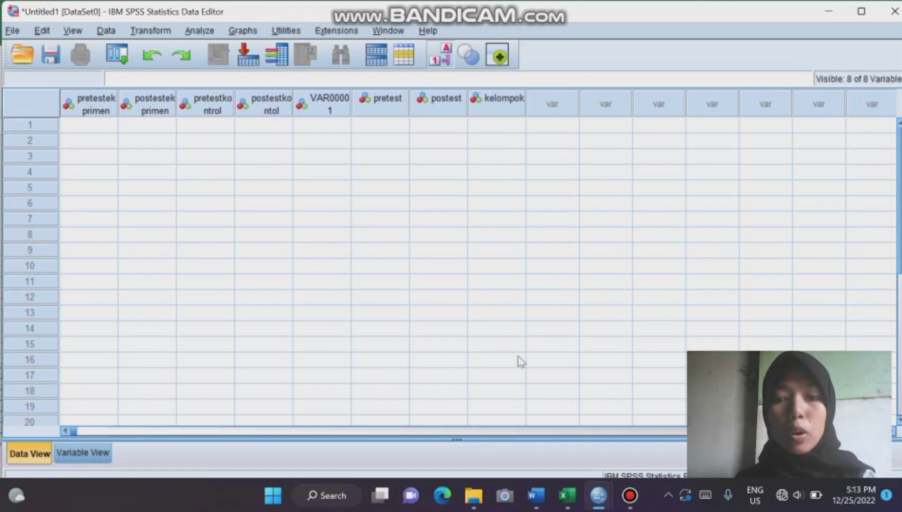
mouse_move(567, 493)
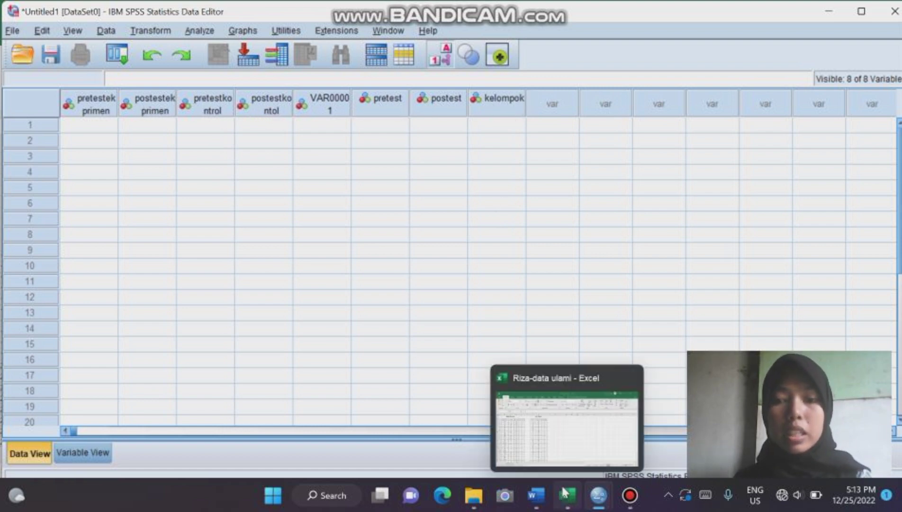
click(528, 432)
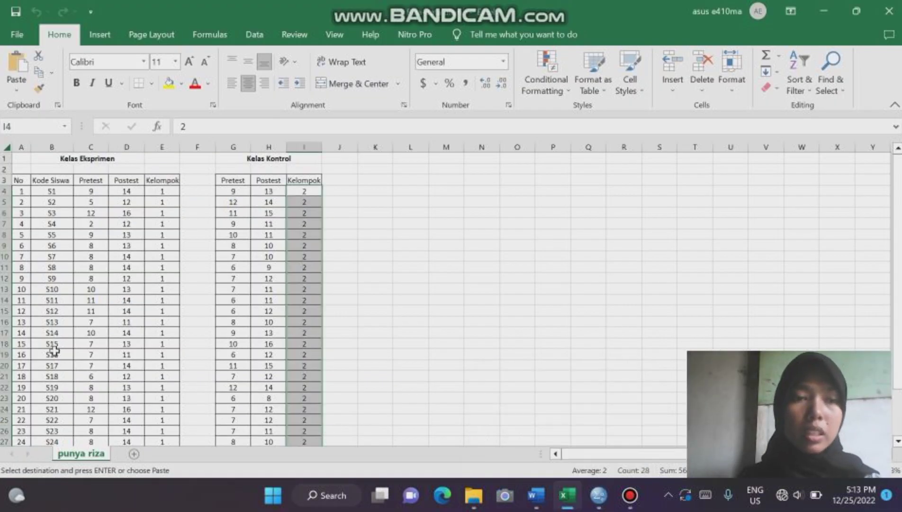
click(92, 193)
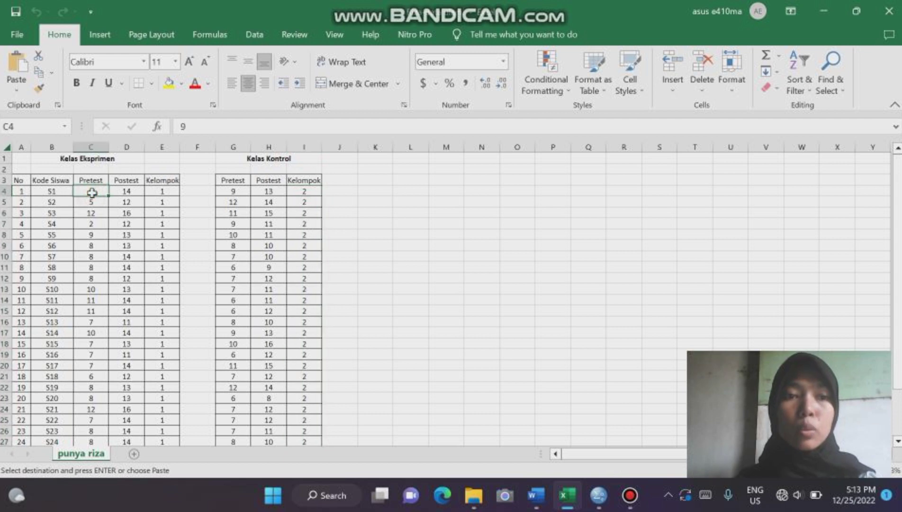
drag(92, 193, 129, 421)
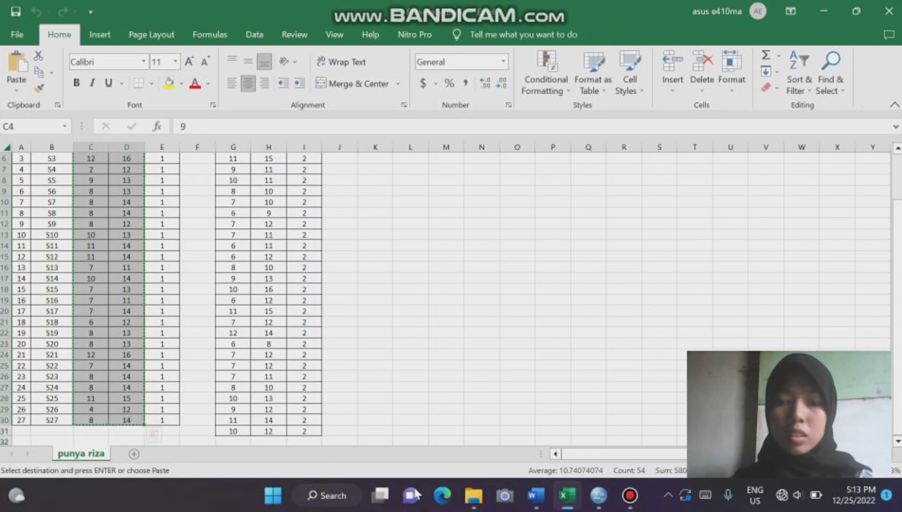
Step: Switch to the SPSS dataset and paste the copied scores from row 1 into both the experimental pretest-postest columns and the pretest and postest columns
mouse_move(591, 504)
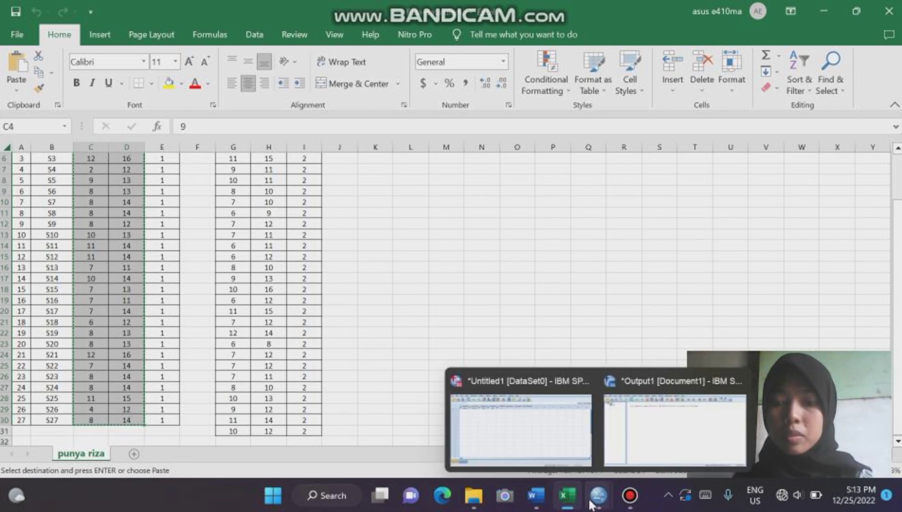
click(554, 452)
click(96, 125)
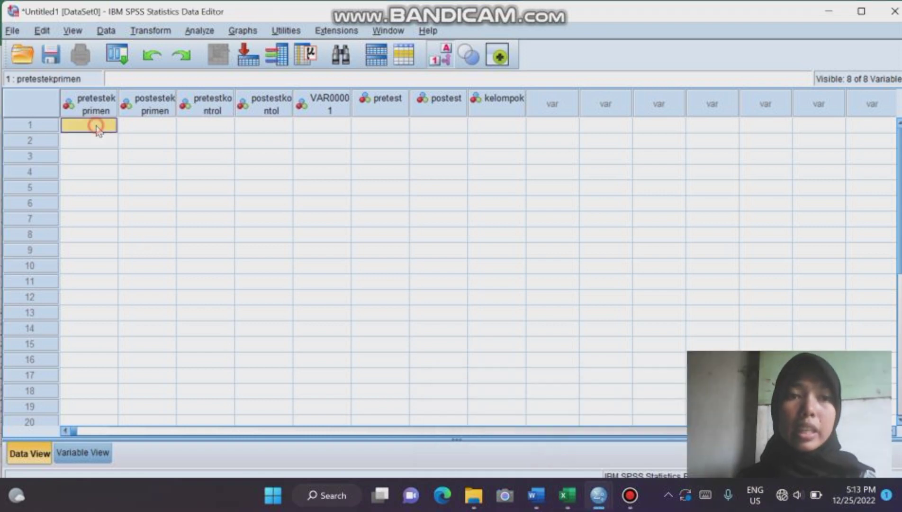
key(ctrl+v)
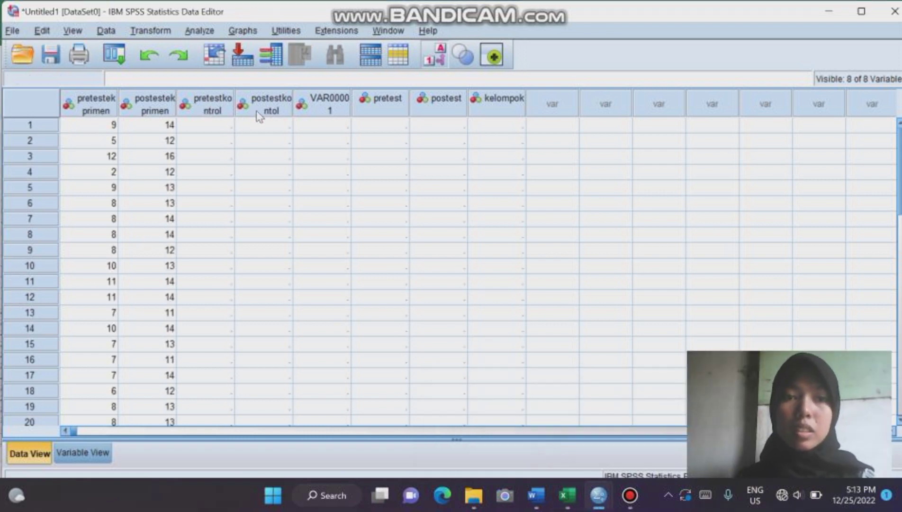
click(388, 125)
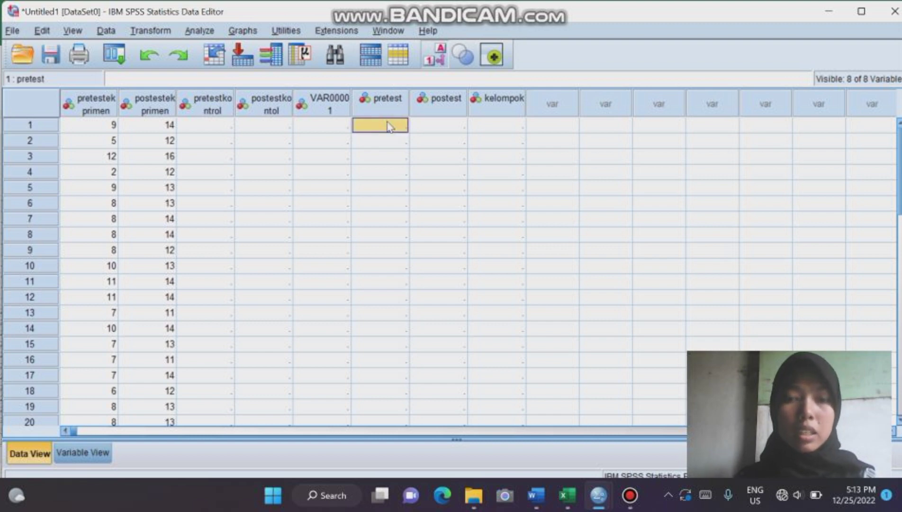
key(ctrl+v)
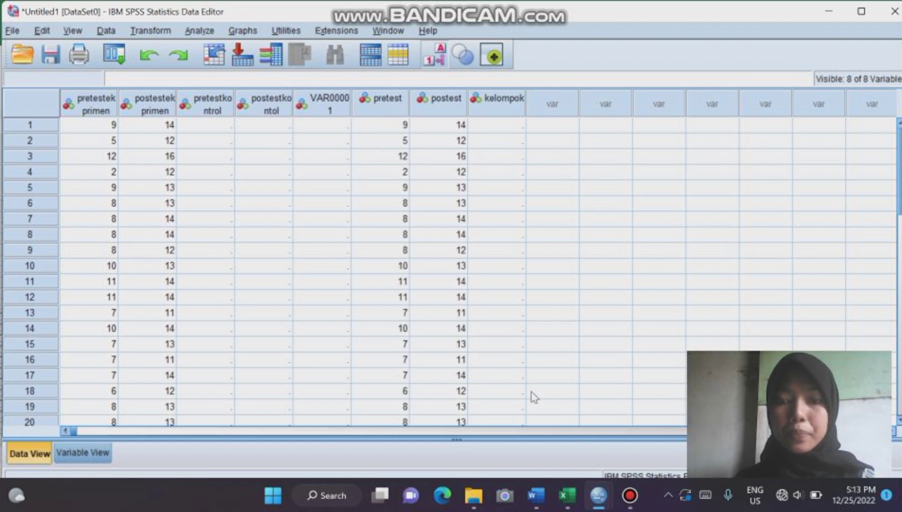
Step: Switch to the Excel score workbook and copy the Kelas Kontrol pretest and postest scores, G4:H31
click(567, 495)
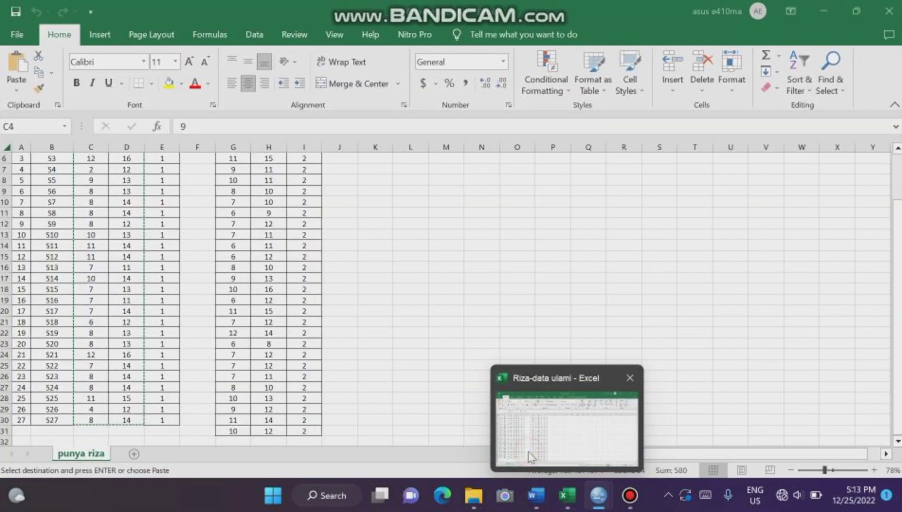
scroll(358, 204, up, 2)
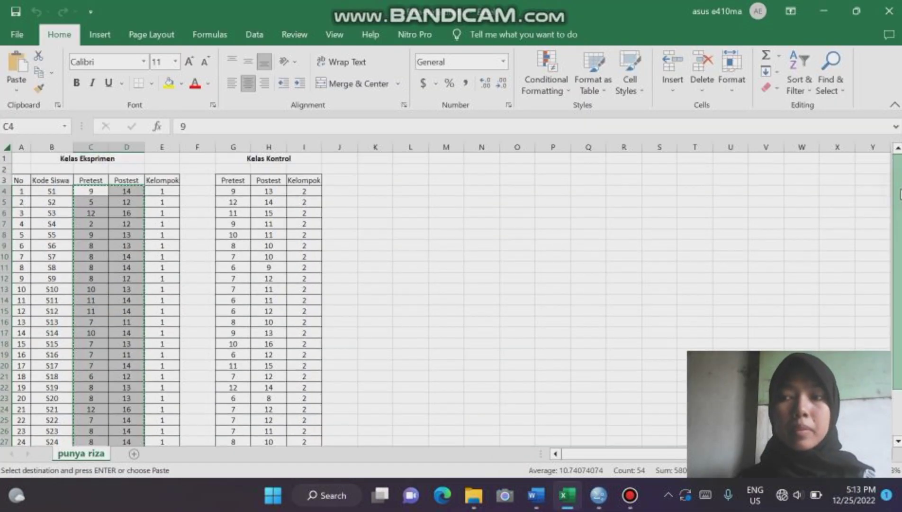
click(273, 191)
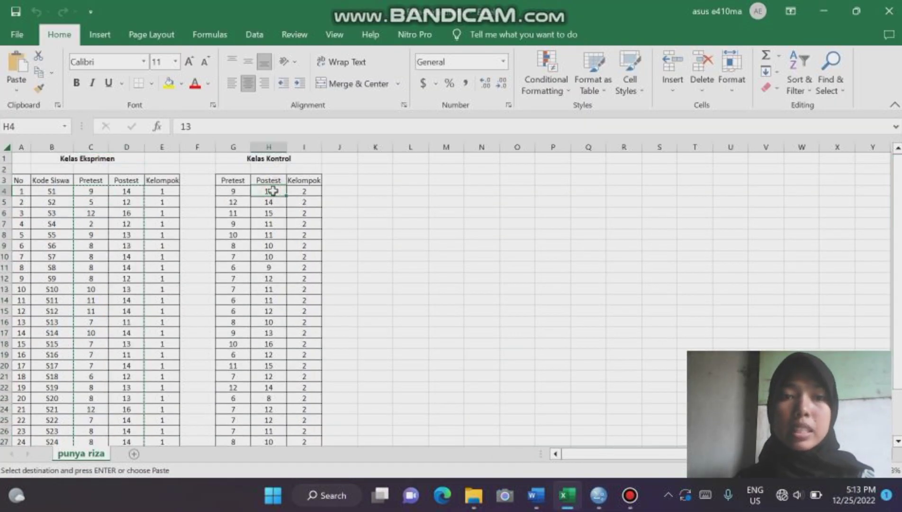
click(233, 191)
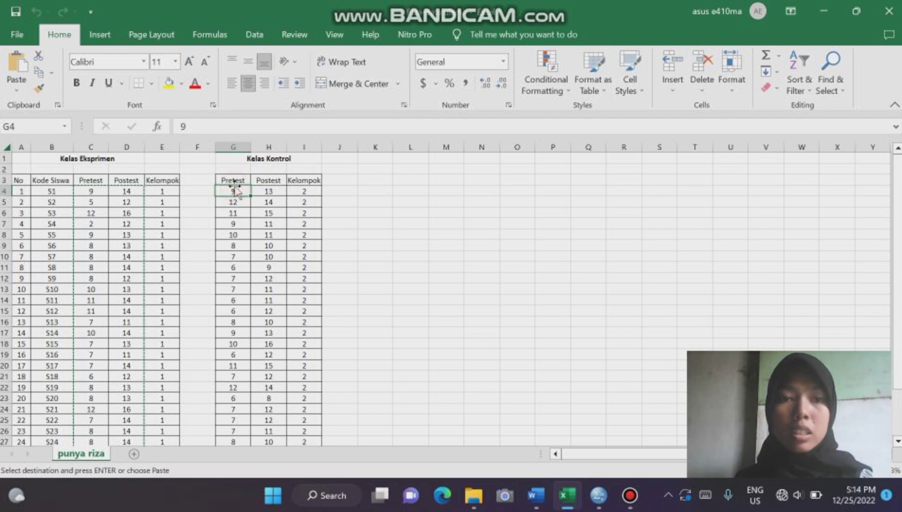
mouse_move(235, 187)
mouse_down()
mouse_move(275, 210)
mouse_move(240, 185)
mouse_up()
click(240, 185)
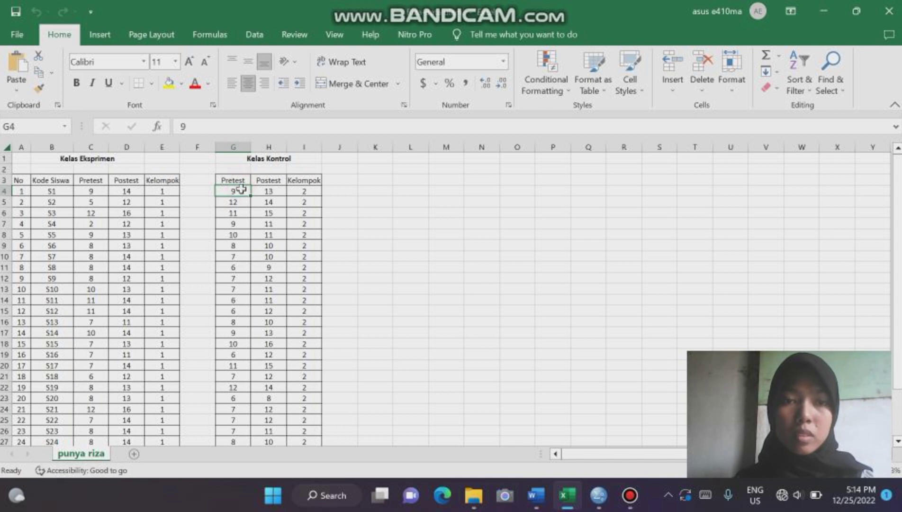
click(242, 192)
drag(242, 192, 264, 413)
key(ctrl+c)
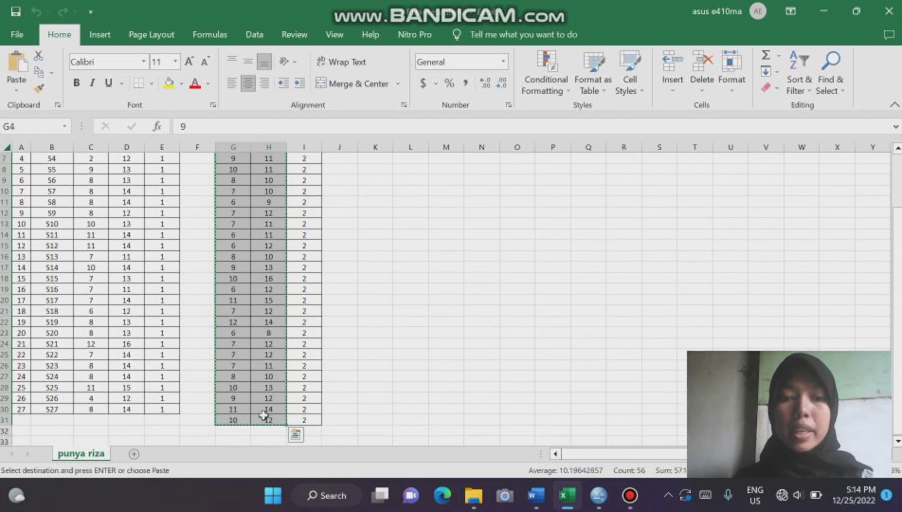
Step: Switch to the SPSS dataset and paste the control scores into pretestkontrol and postestkontol from row 1, and into pretest and postest from row 28
mouse_move(599, 495)
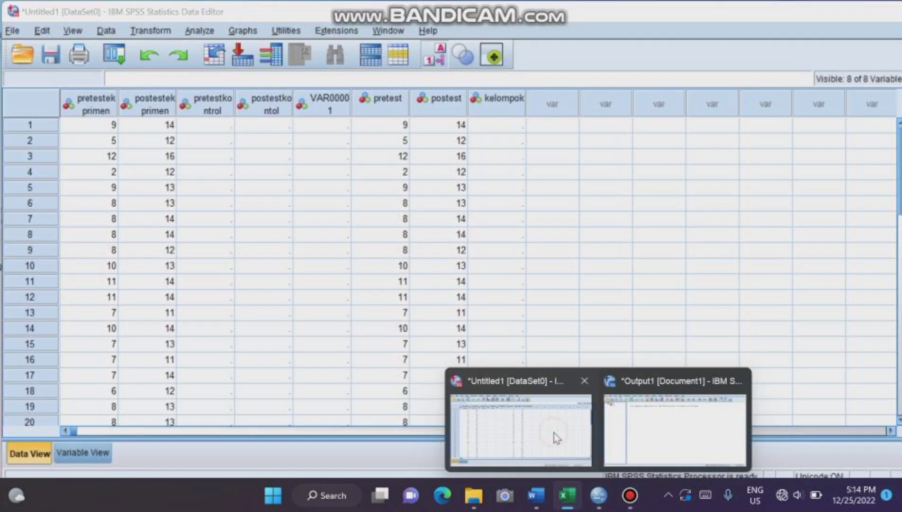
click(554, 433)
click(216, 126)
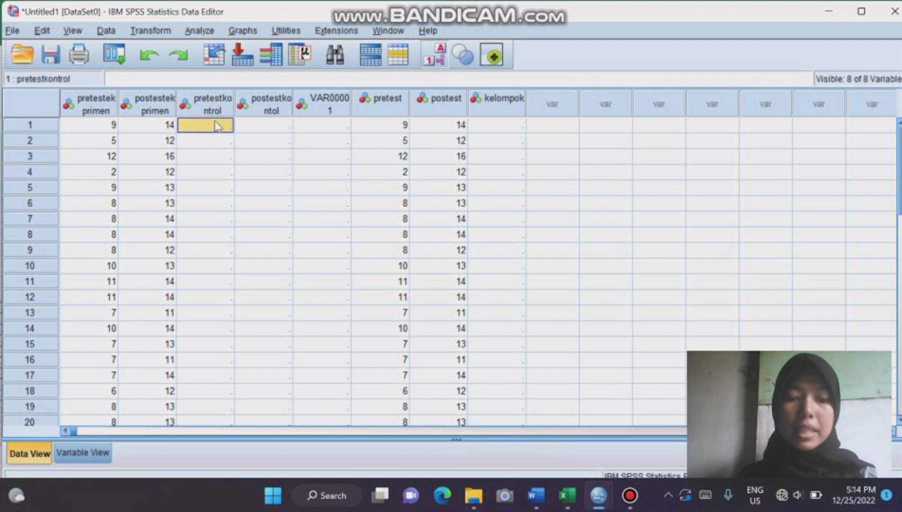
key(ctrl+v)
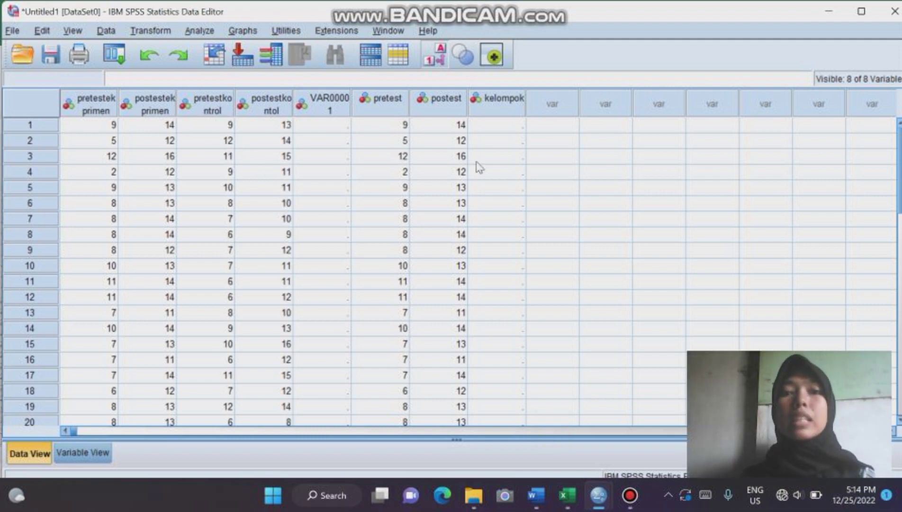
scroll(492, 237, down, 6)
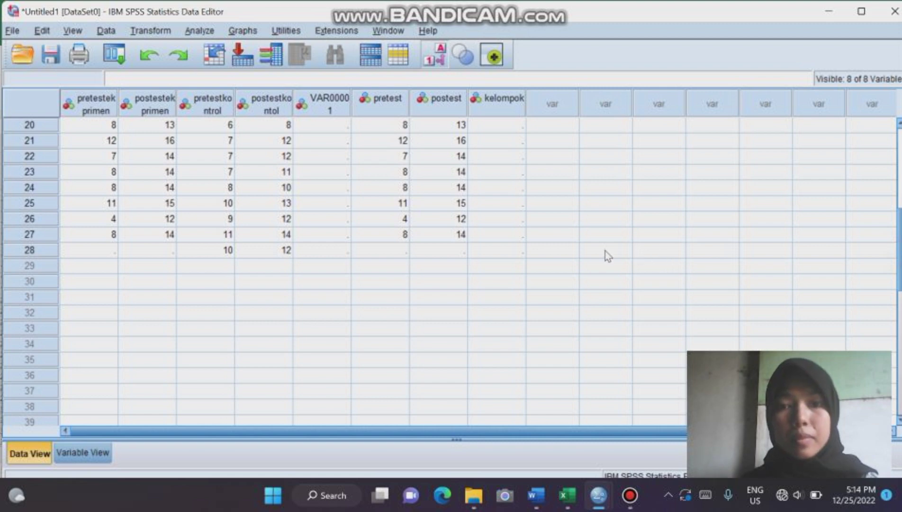
click(398, 249)
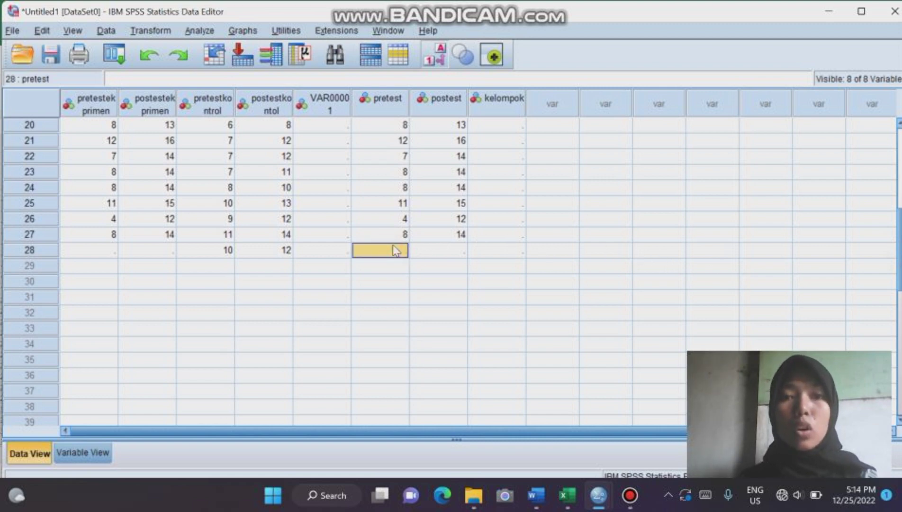
key(ctrl+v)
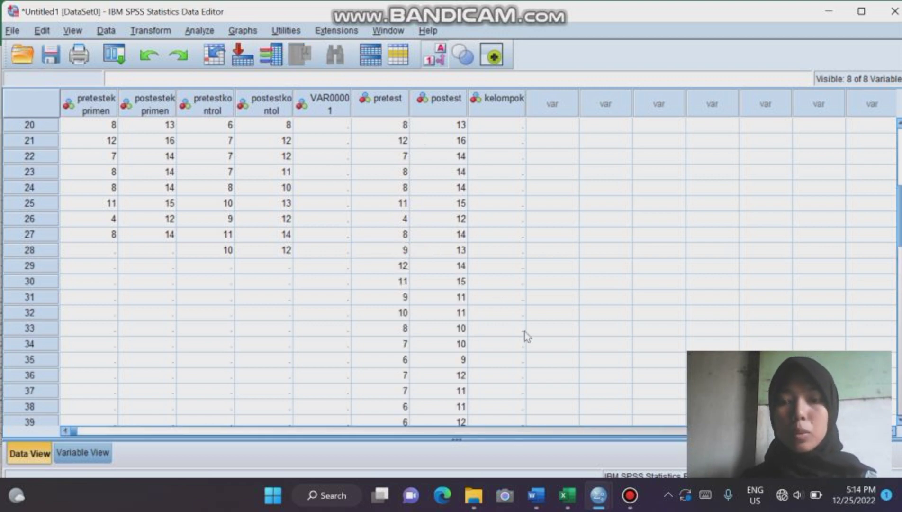
Step: Copy the Kelas Eksprimen Kelompok codes E4:E30 from the Excel workbook and paste them into the SPSS kelompok column from row 1
mouse_move(571, 490)
click(534, 412)
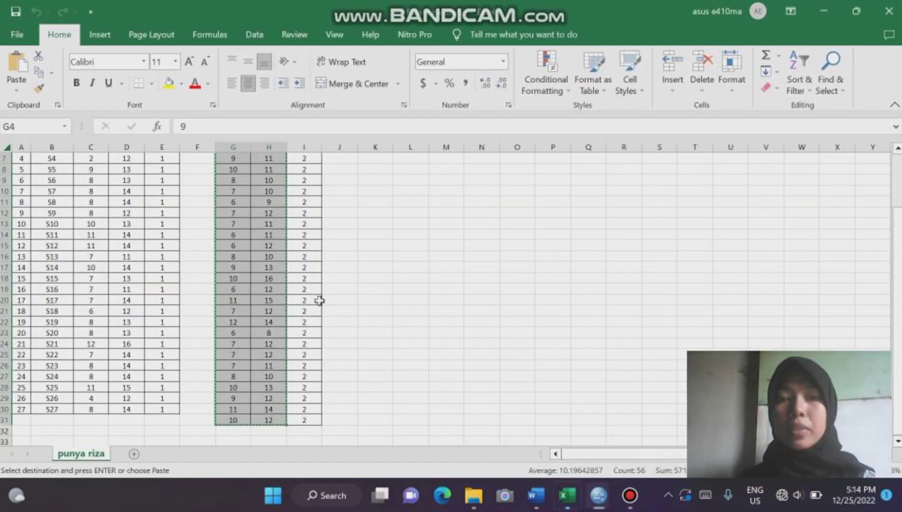
scroll(895, 182, up, 2)
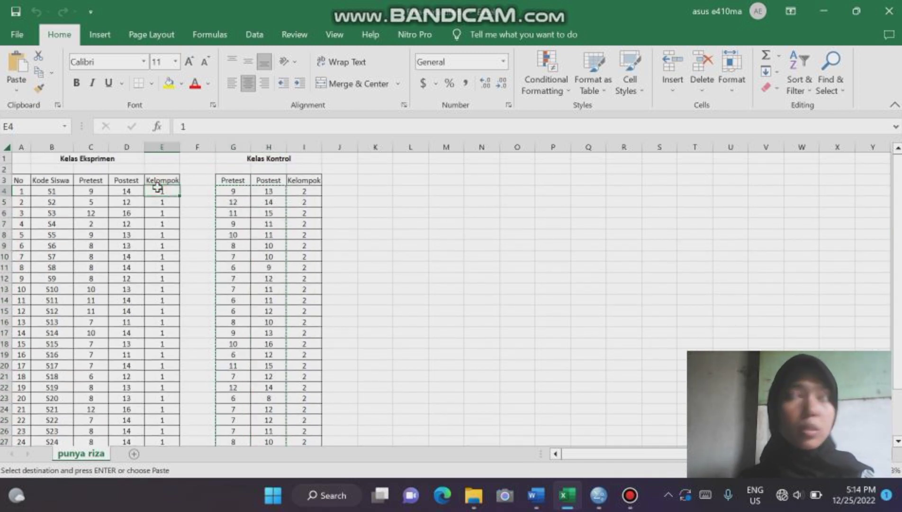
drag(166, 190, 166, 421)
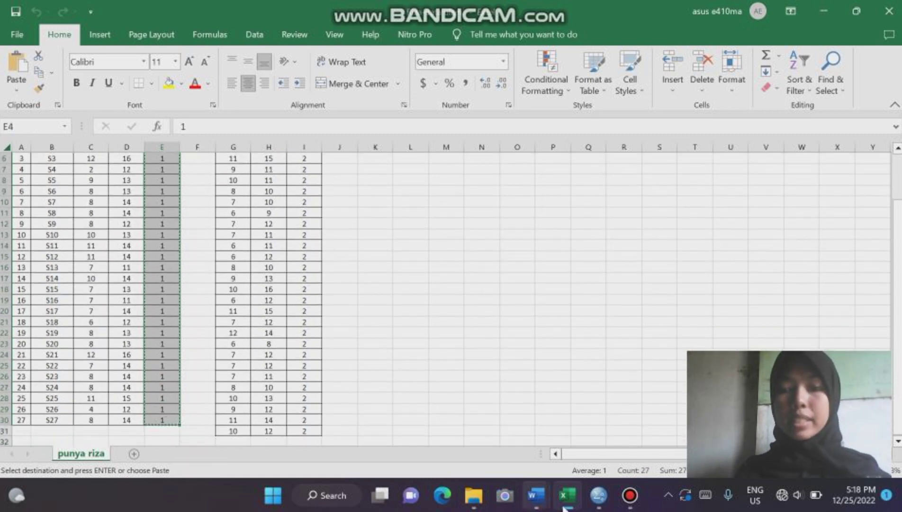
mouse_move(598, 495)
click(565, 435)
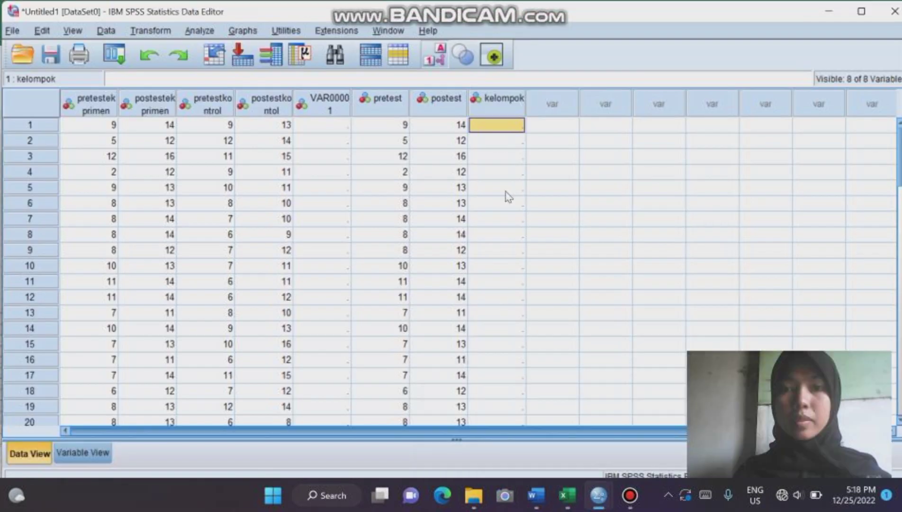
key(ctrl+v)
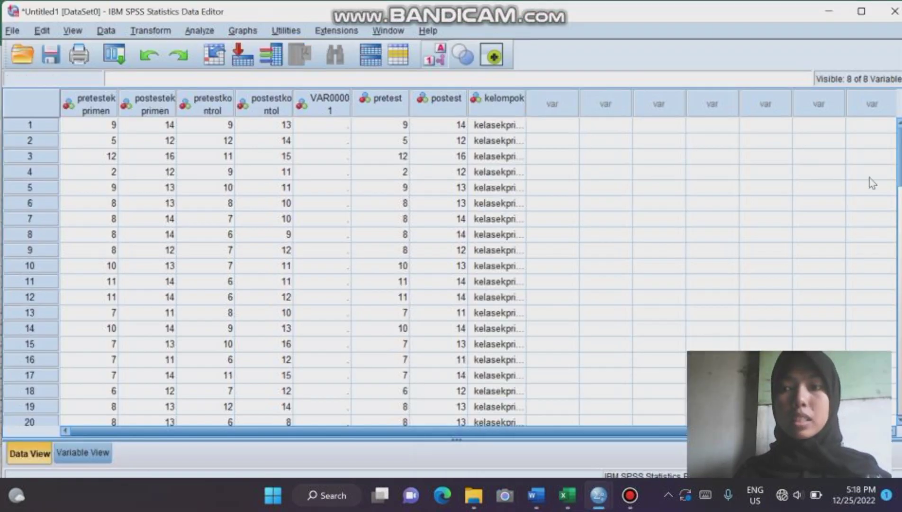
Step: Switch to the Excel workbook and copy the Kelas Kontrol Kelompok codes, I4:I31
mouse_move(561, 497)
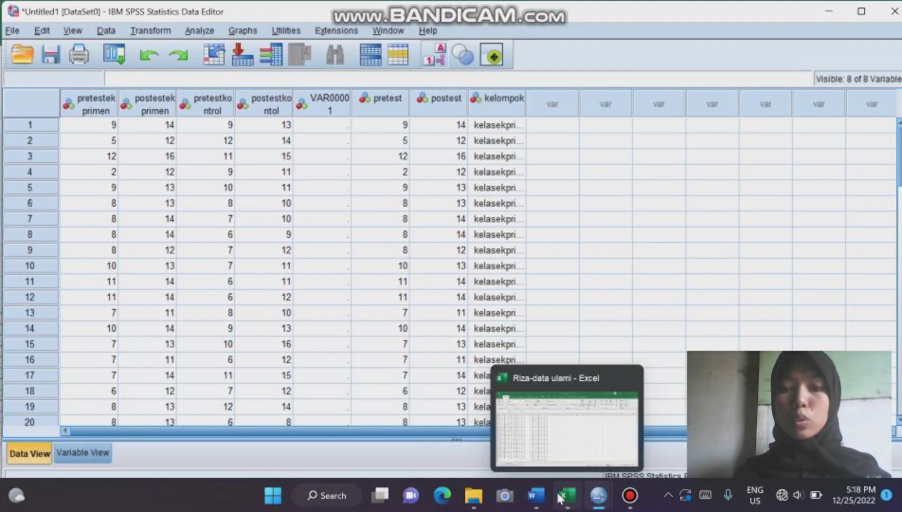
click(548, 451)
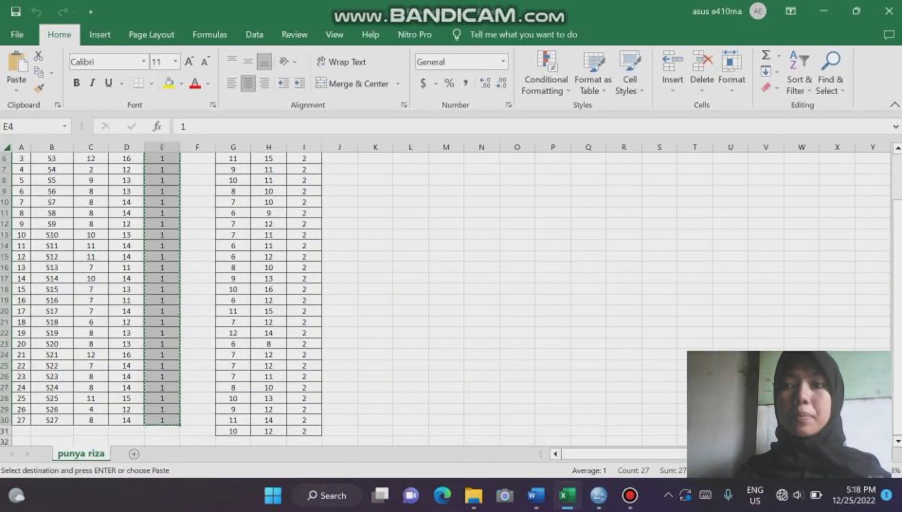
scroll(884, 177, up, 2)
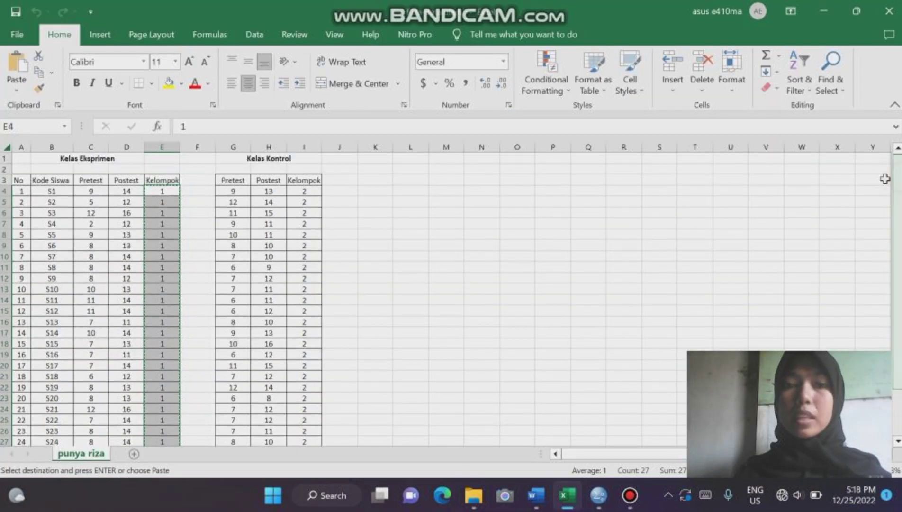
click(301, 191)
drag(301, 192, 308, 398)
key(ctrl+v)
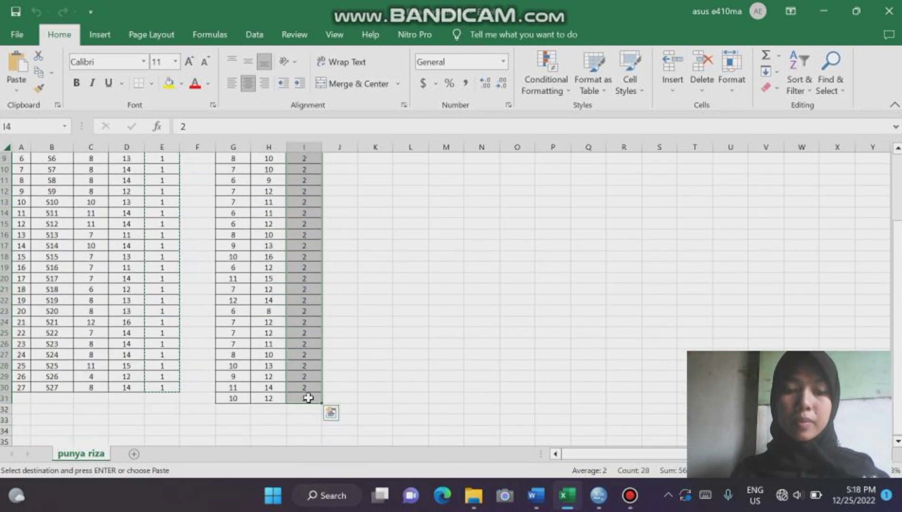
key(ctrl+c)
Step: Switch to the SPSS dataset, paste the control group codes into kelompok from row 28, and check the filled rows
mouse_move(599, 495)
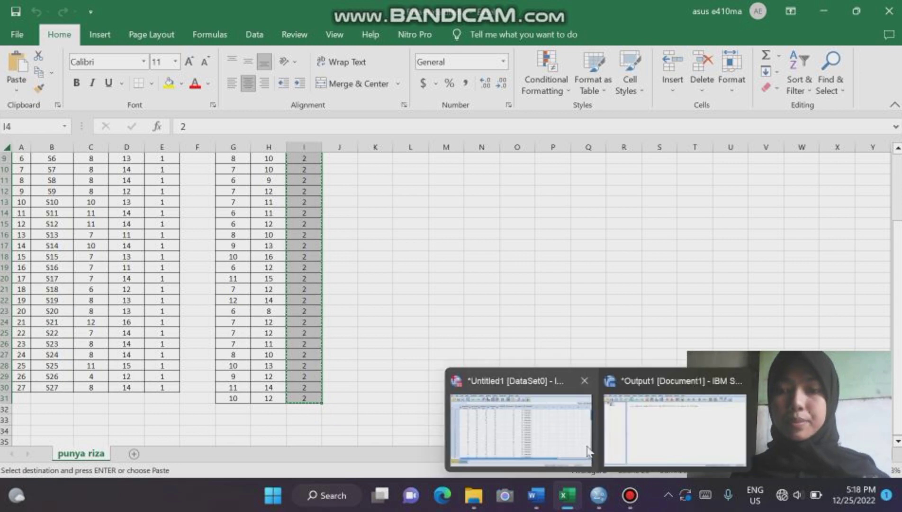
click(588, 451)
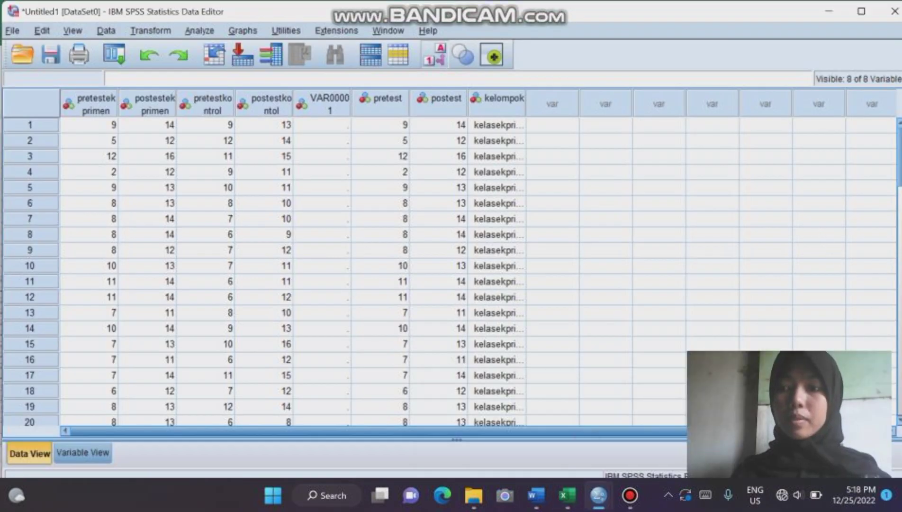
scroll(844, 307, down, 6)
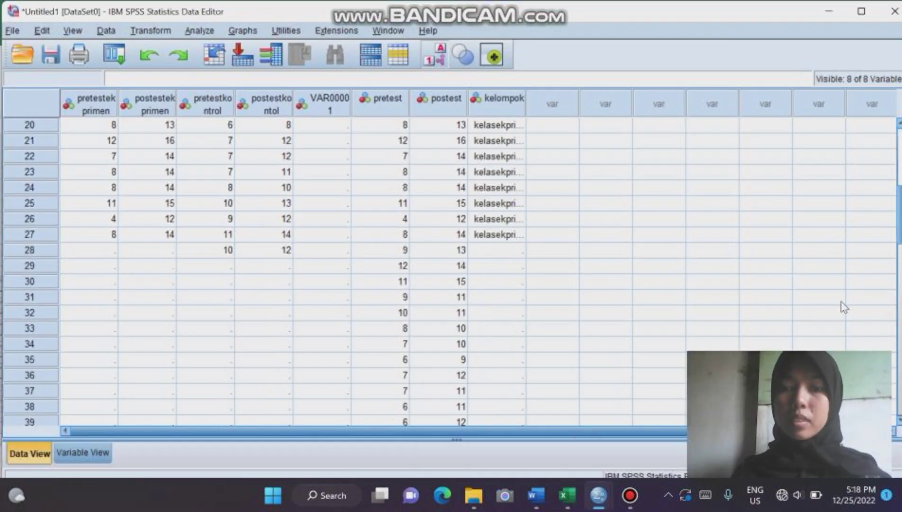
click(495, 250)
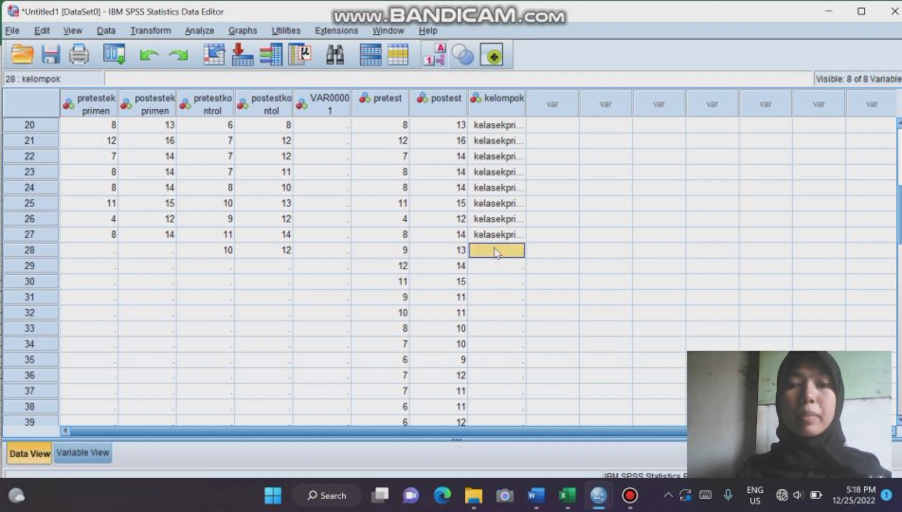
key(ctrl+v)
scroll(880, 259, down, 6)
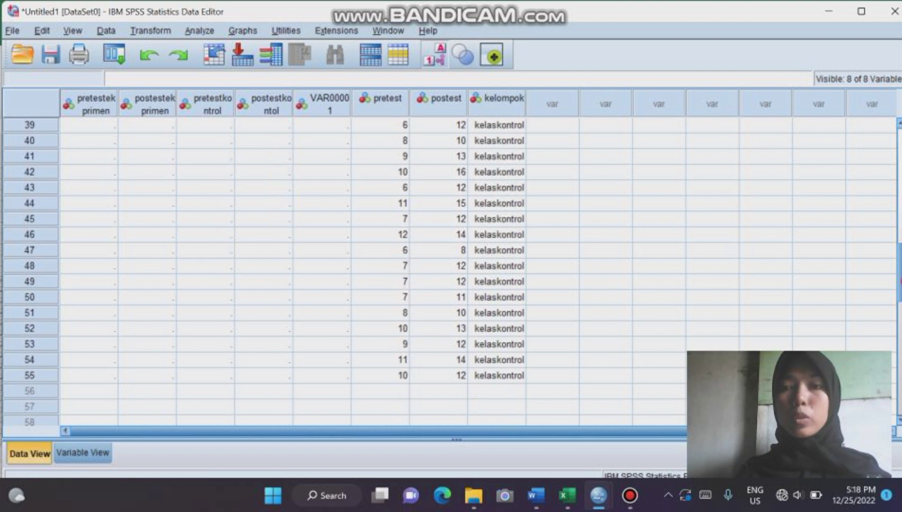
scroll(288, 168, up, 13)
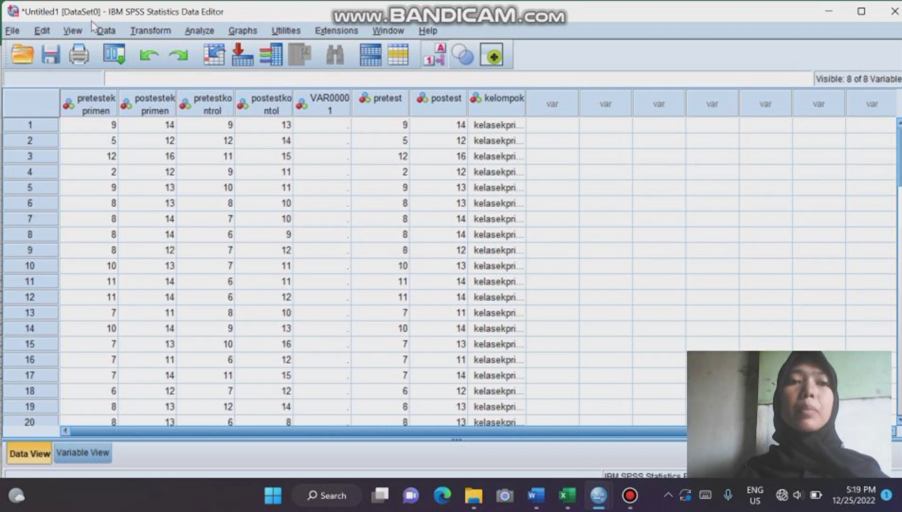
Step: Start a Compute Variable transformation with post_kurang_pre as the target variable
click(160, 32)
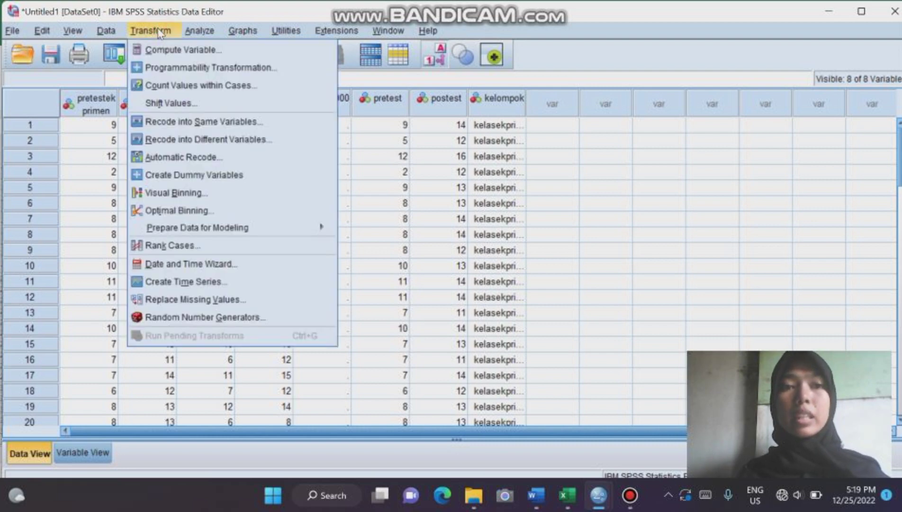
click(179, 50)
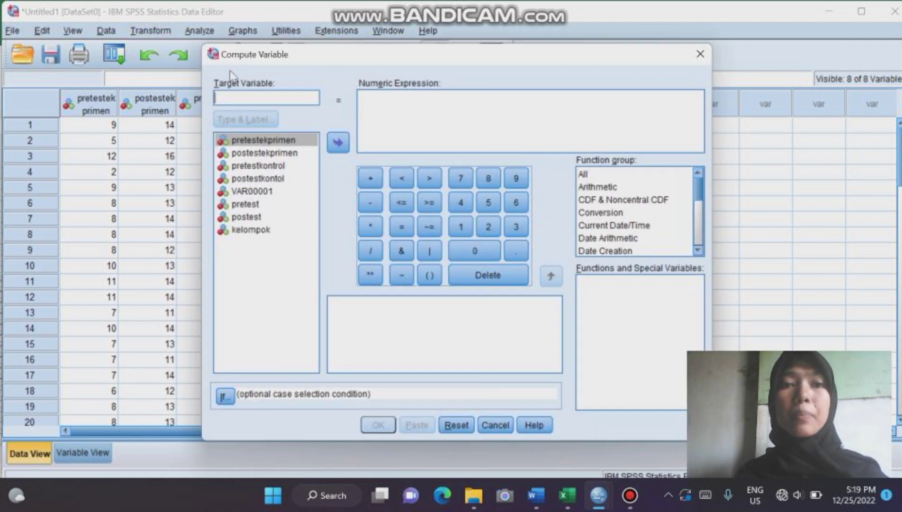
click(227, 96)
text(post_kurang)
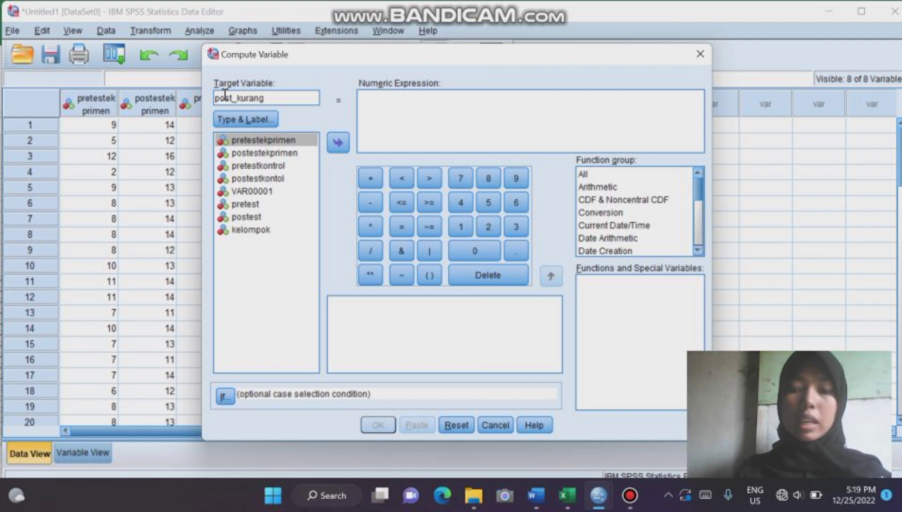
text(_pre)
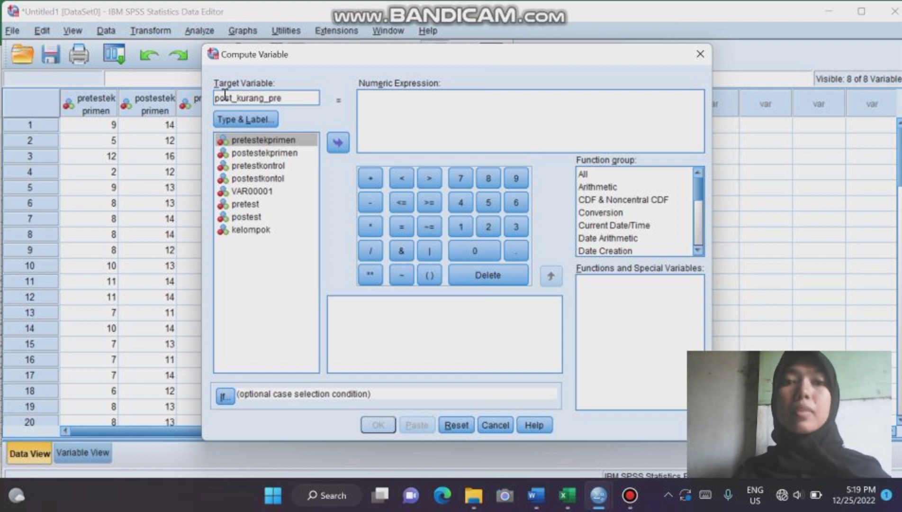
Step: Compute post_kurang_pre with the expression postest - pretest and return to the dataset
click(373, 100)
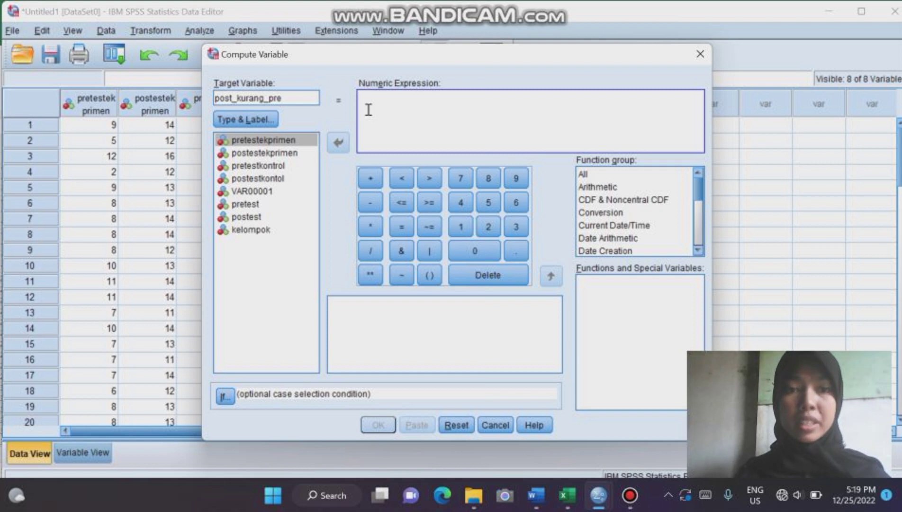
click(256, 218)
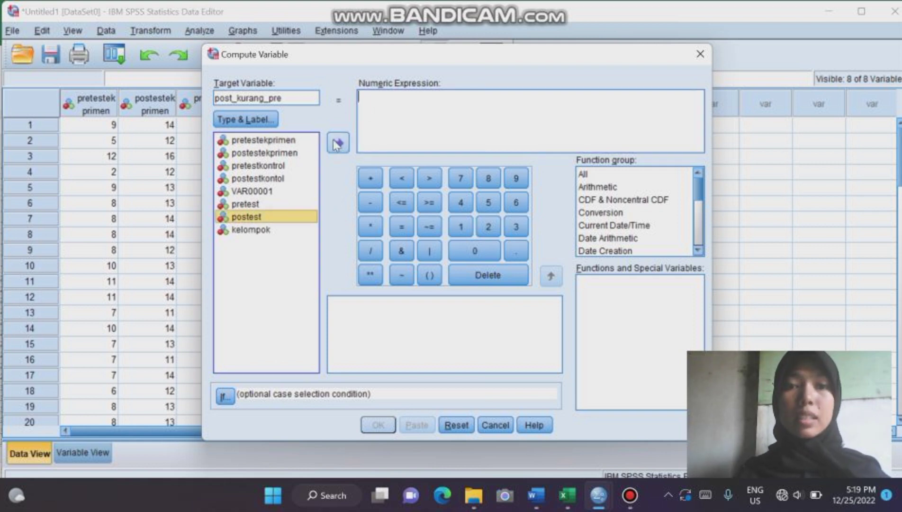
click(338, 142)
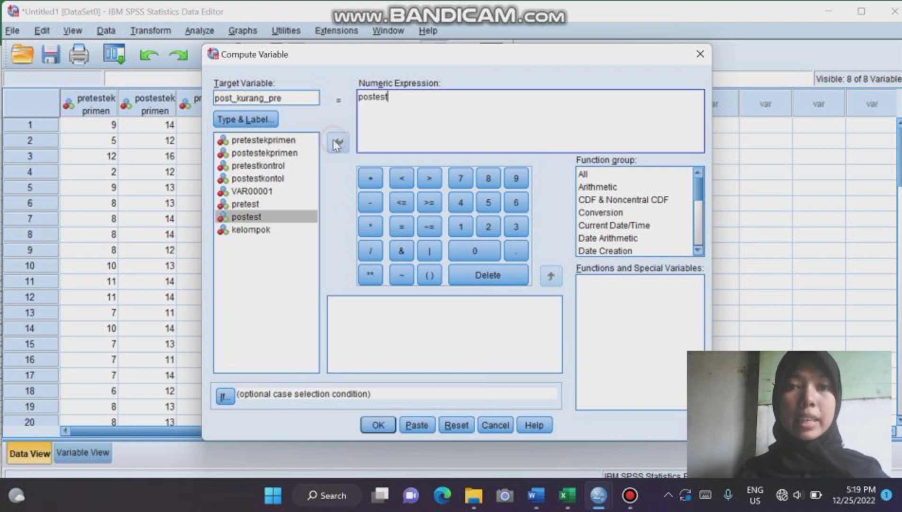
click(370, 202)
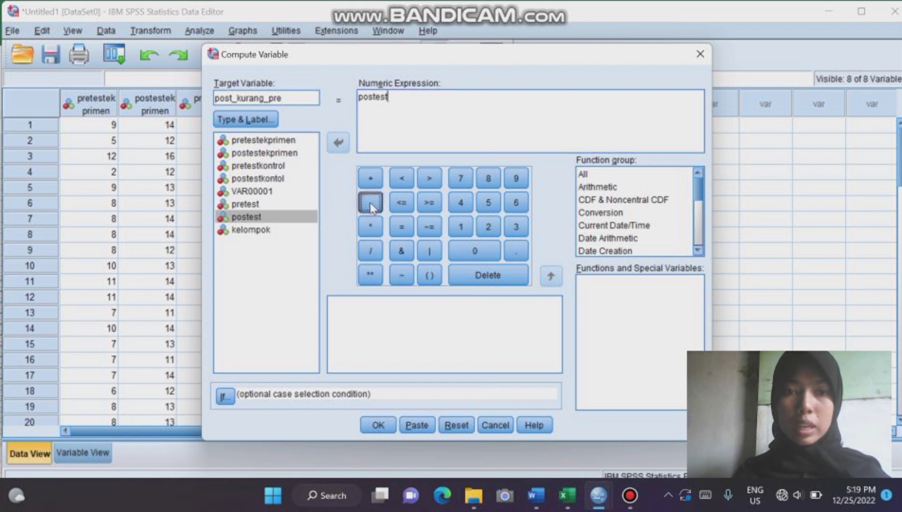
click(253, 206)
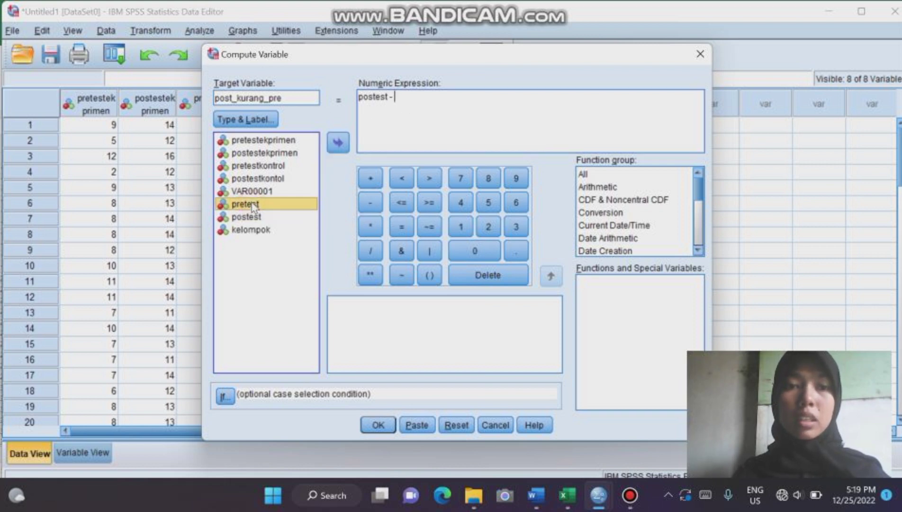
click(337, 143)
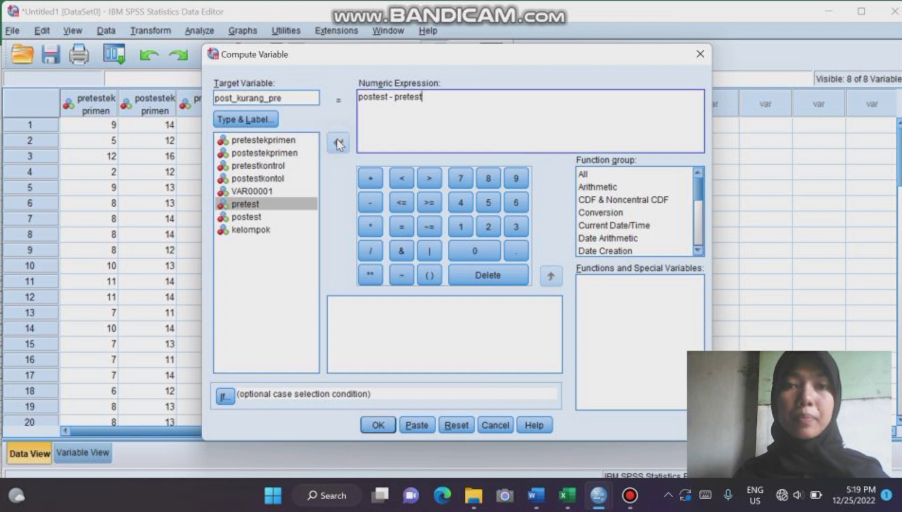
click(388, 426)
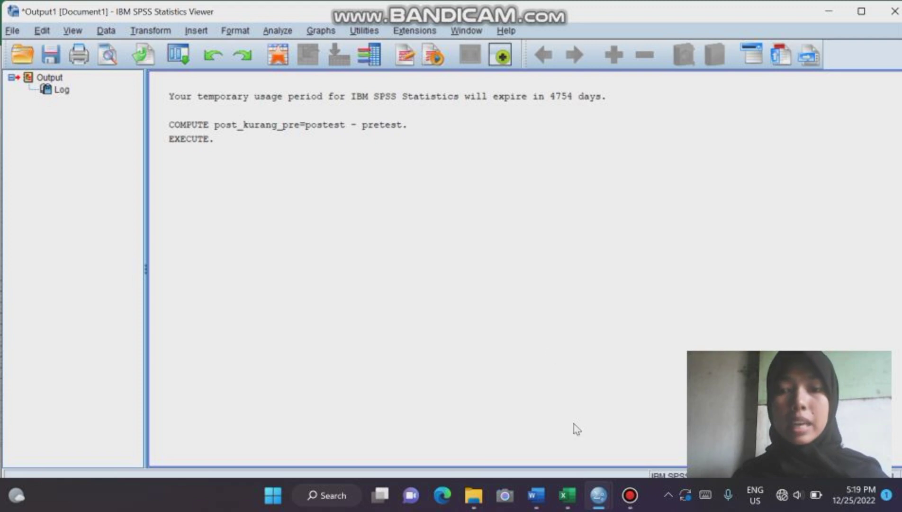
mouse_move(598, 494)
click(550, 450)
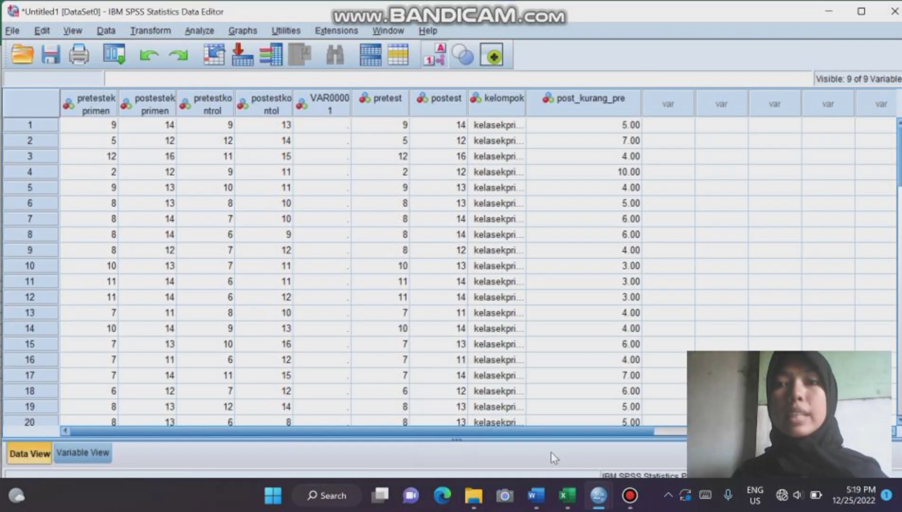
Step: Start another Compute Variable transformation with maks_kurang_pre as the target variable
click(678, 128)
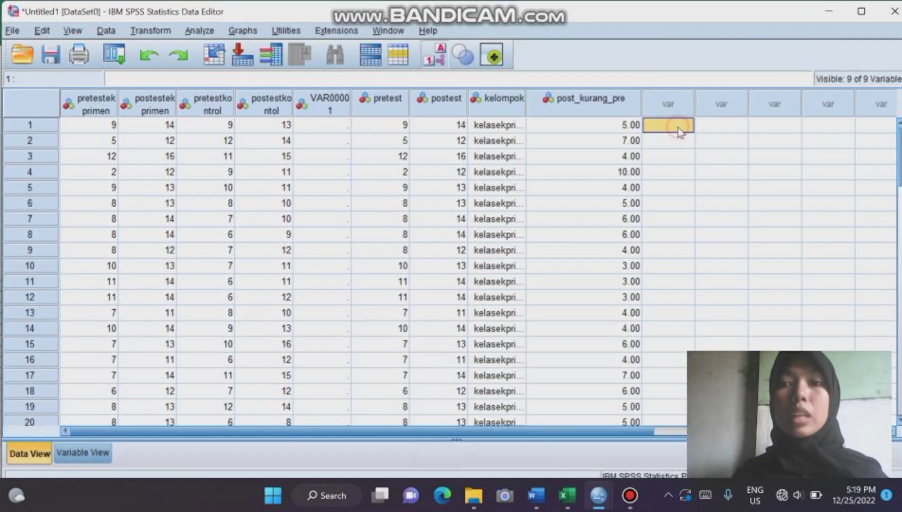
click(150, 32)
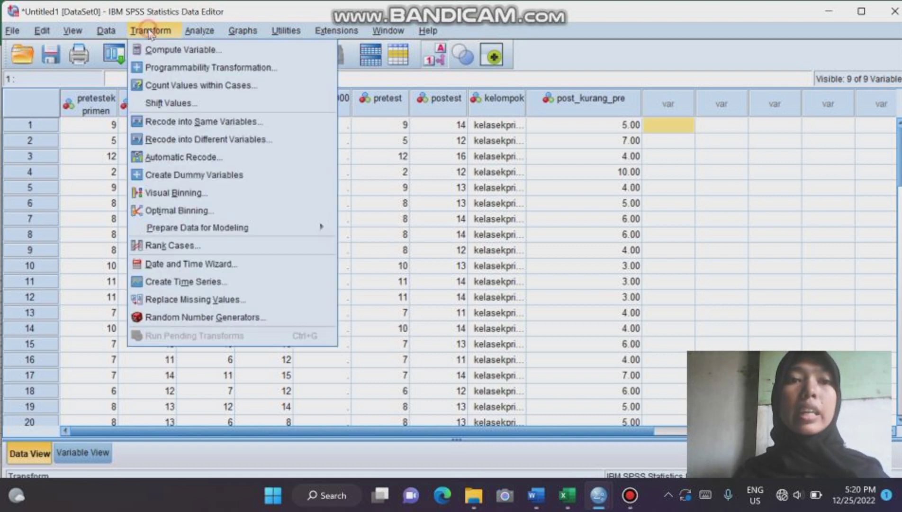
click(184, 50)
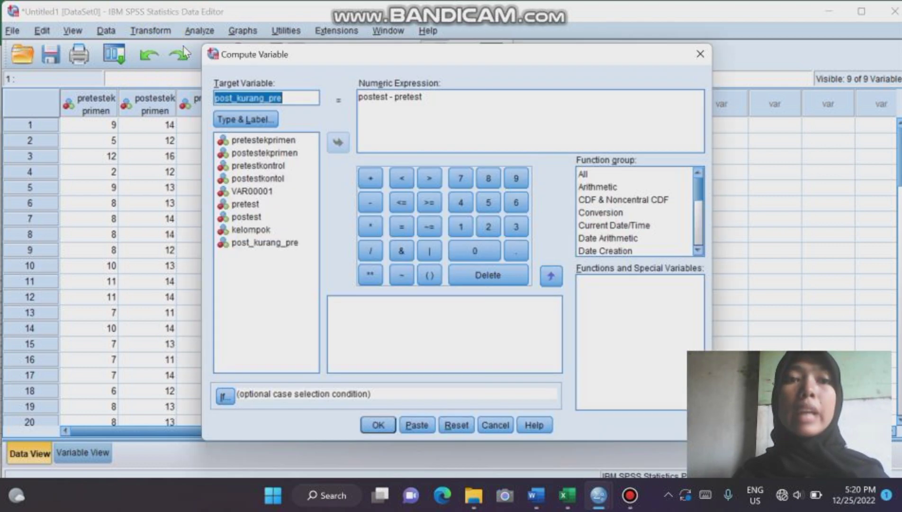
click(234, 96)
key(BackSpace)
key(BackSpace)
key(BackSpace)
key(BackSpace)
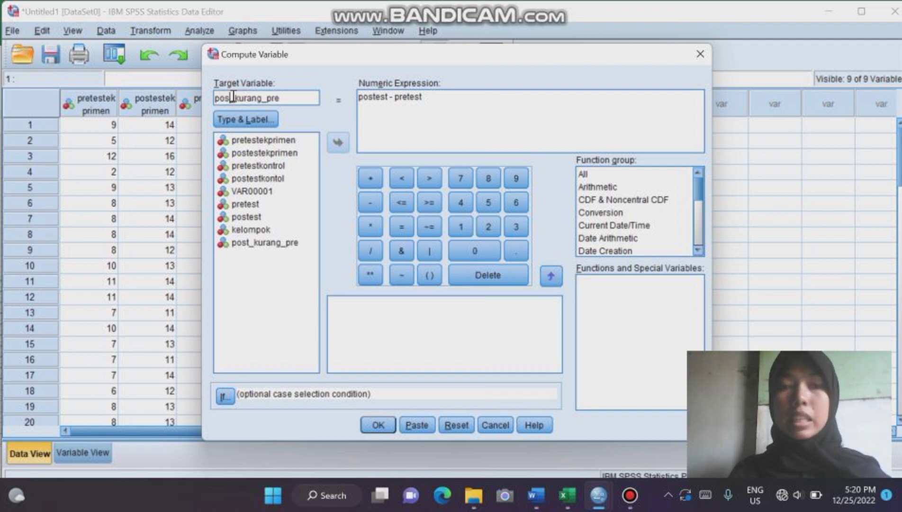
text(maks)
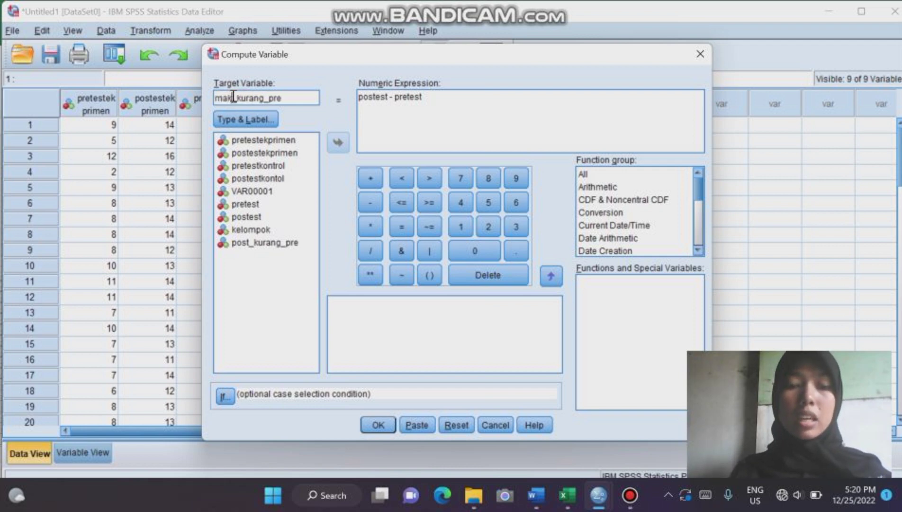
Step: Change the numeric expression to 16 - pretest, run the computation of maks_kurang_pre, and return to the dataset
click(387, 96)
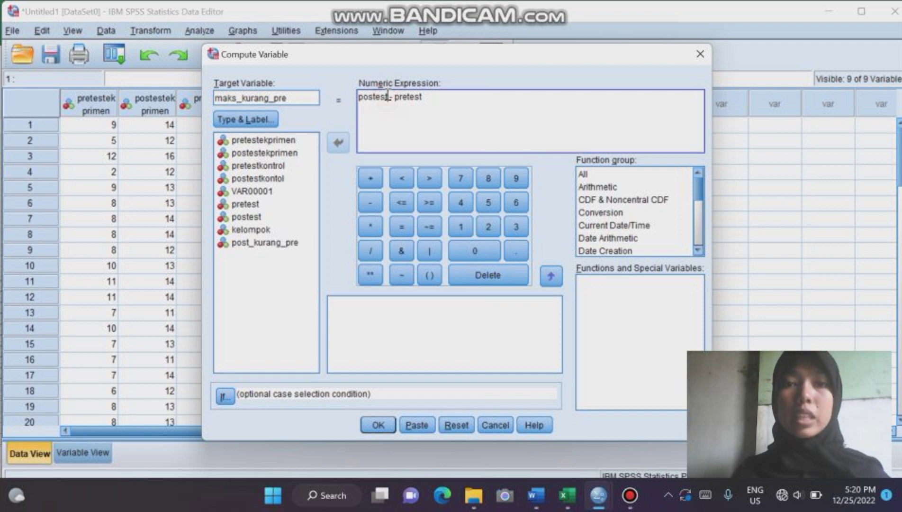
key(BackSpace)
key(BackSpace)
key(BackSpace)
key(BackSpace)
key(BackSpace)
key(BackSpace)
key(BackSpace)
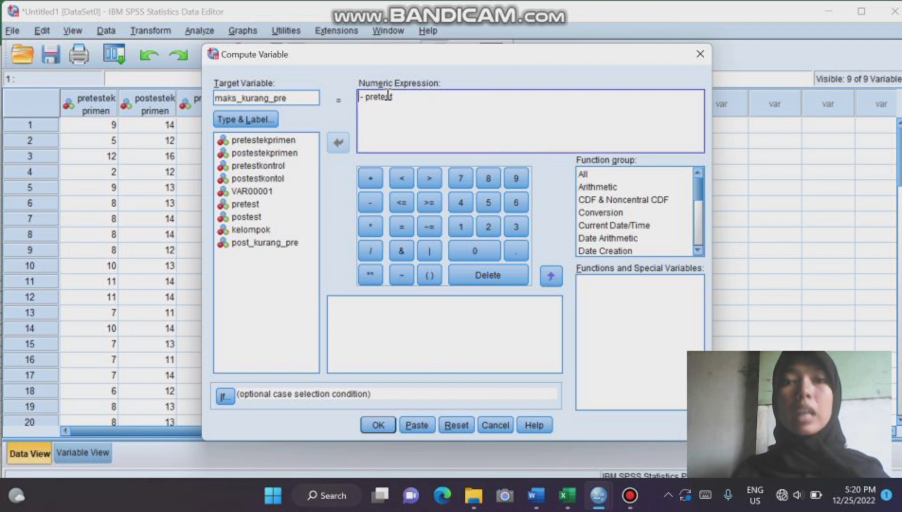
text(16)
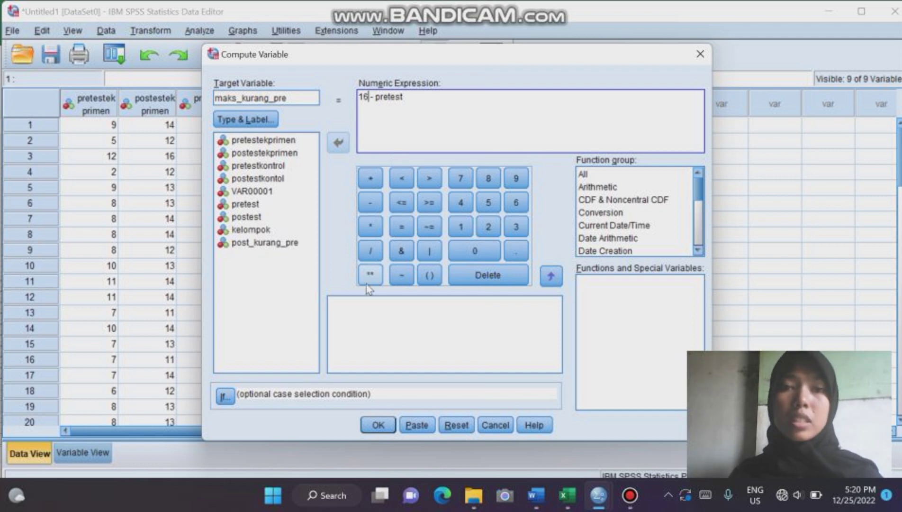
click(379, 426)
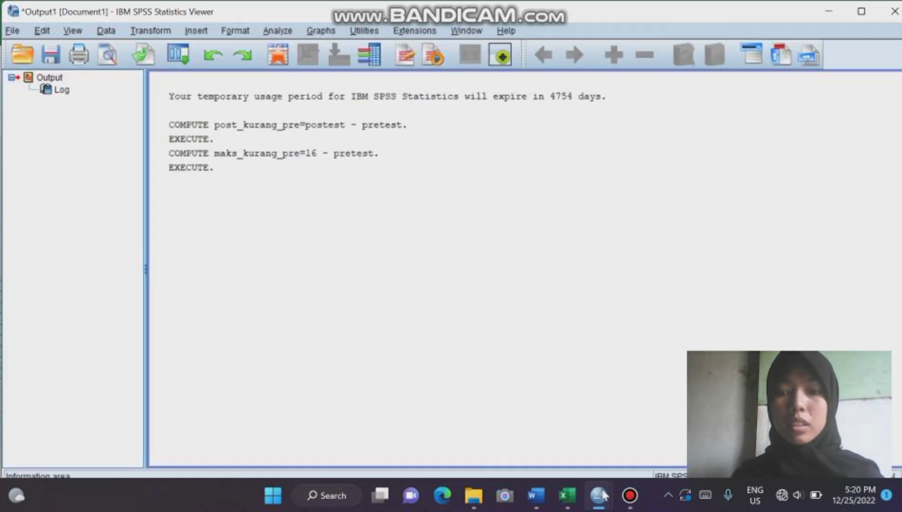
mouse_move(601, 494)
click(569, 454)
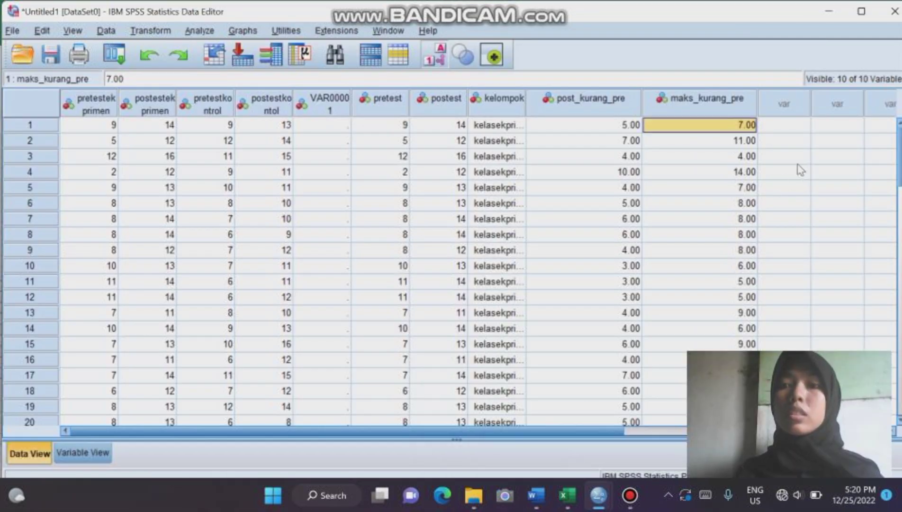
Step: Start a third Compute Variable transformation with Ngain as the target variable
click(790, 129)
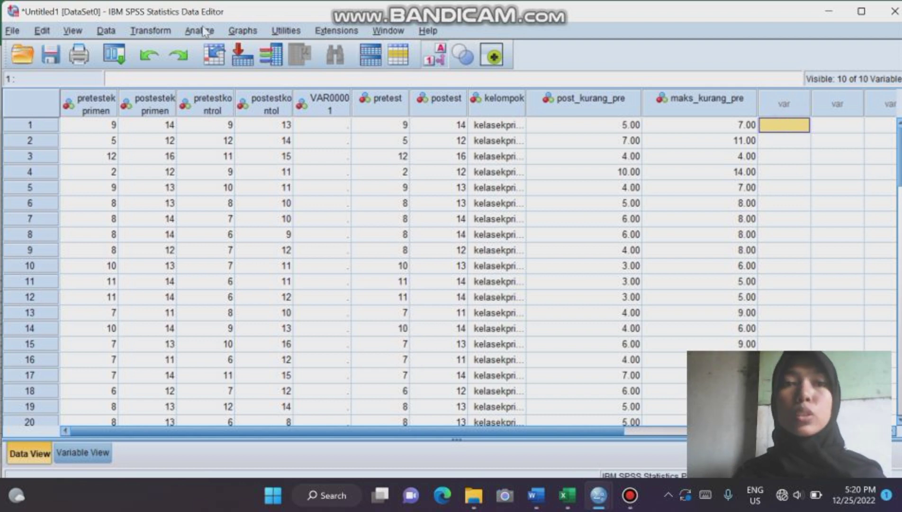
click(151, 30)
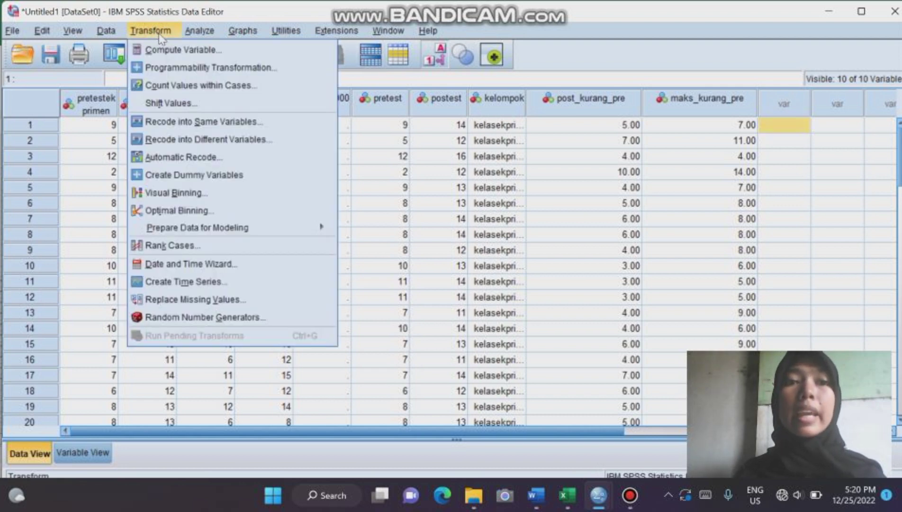
click(184, 50)
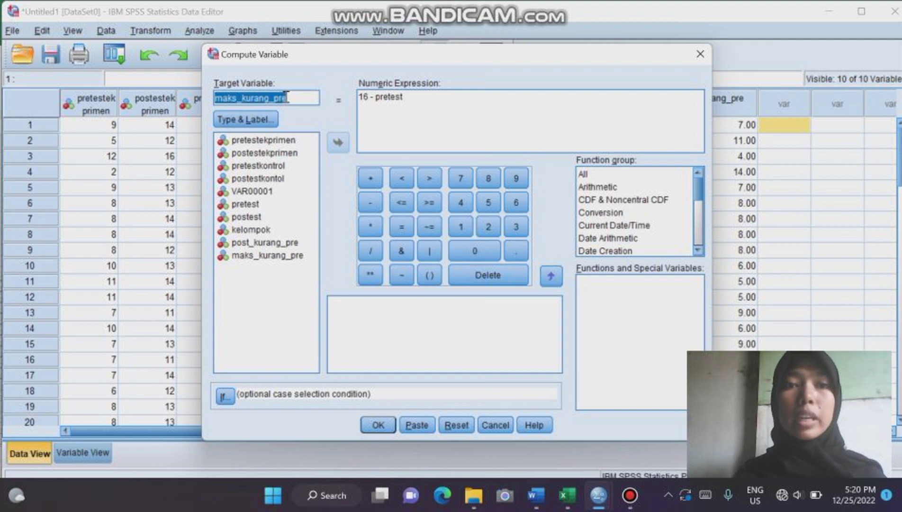
key(BackSpace)
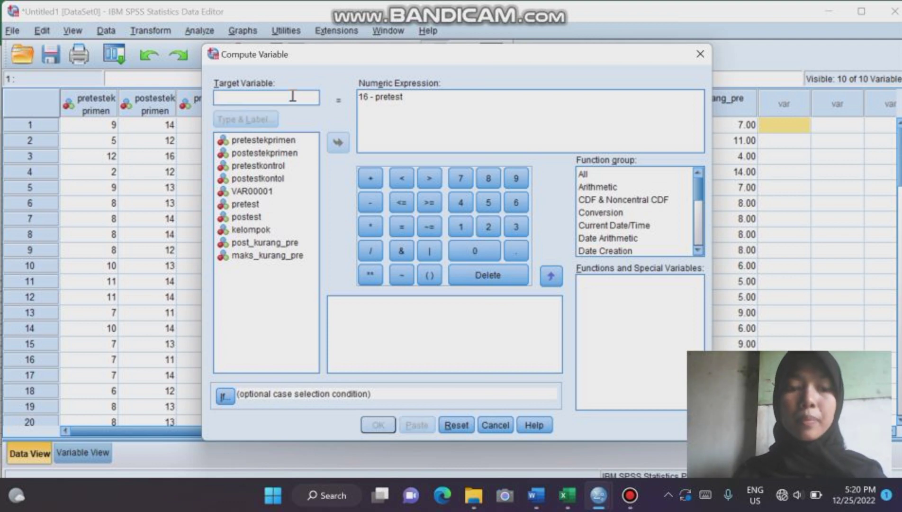
text(Ngain)
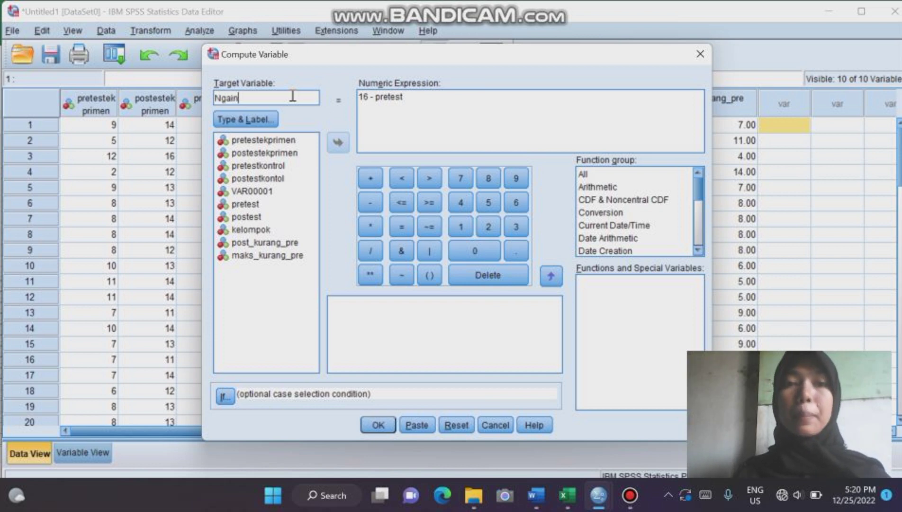
Step: Replace the expression with post_kurang_pre / maks_kurang_pre, run the Ngain computation, and return to the dataset
drag(403, 96, 362, 97)
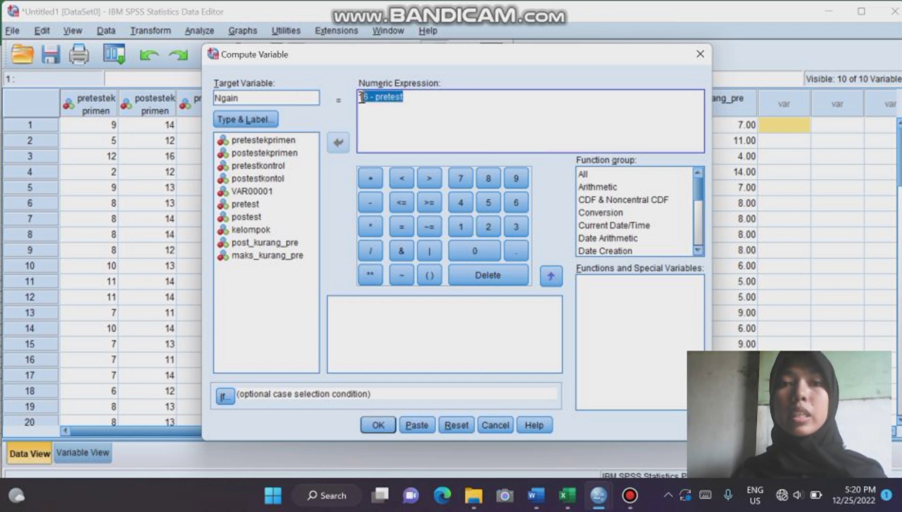
key(BackSpace)
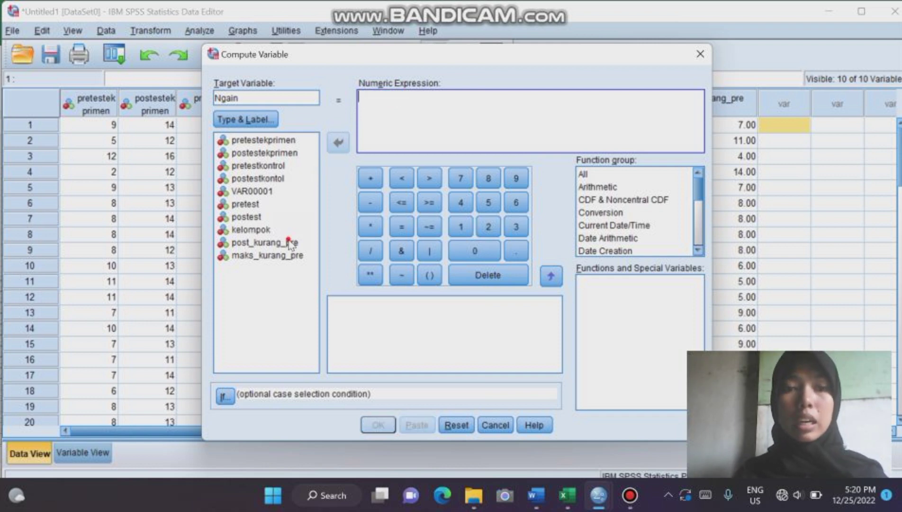
click(265, 243)
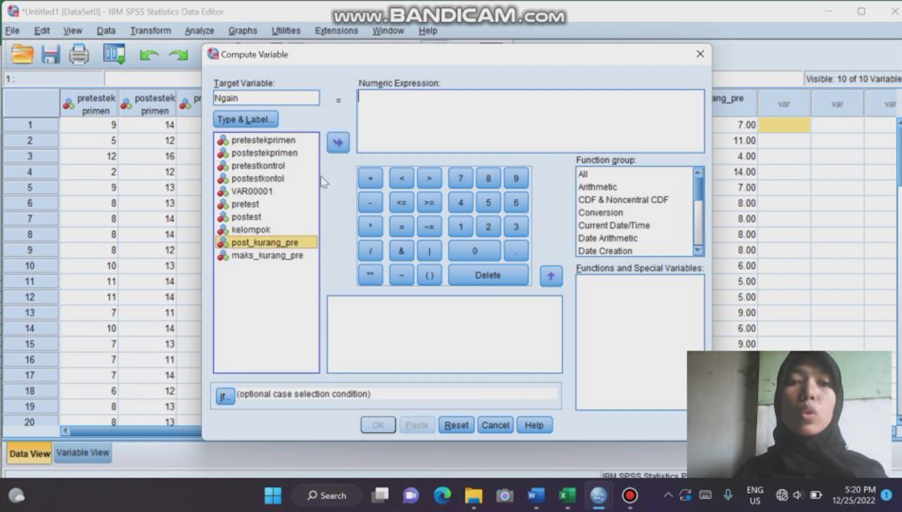
click(338, 143)
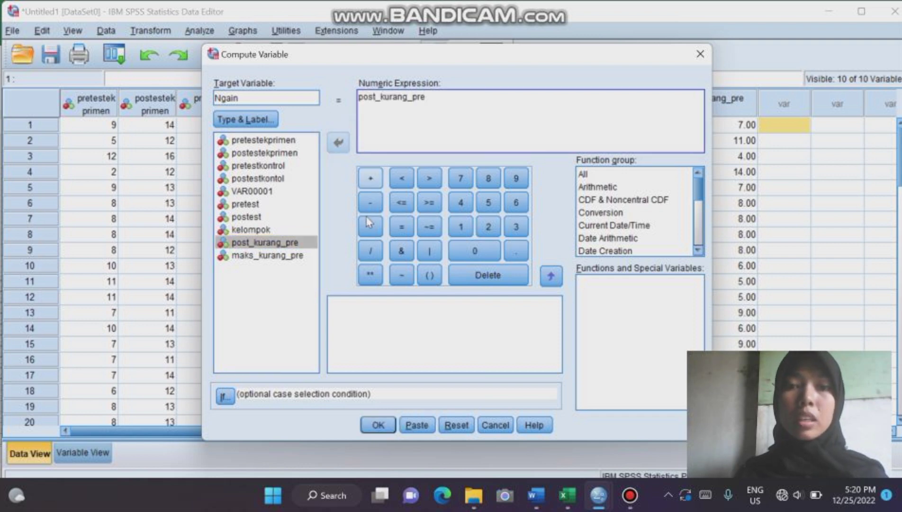
click(368, 249)
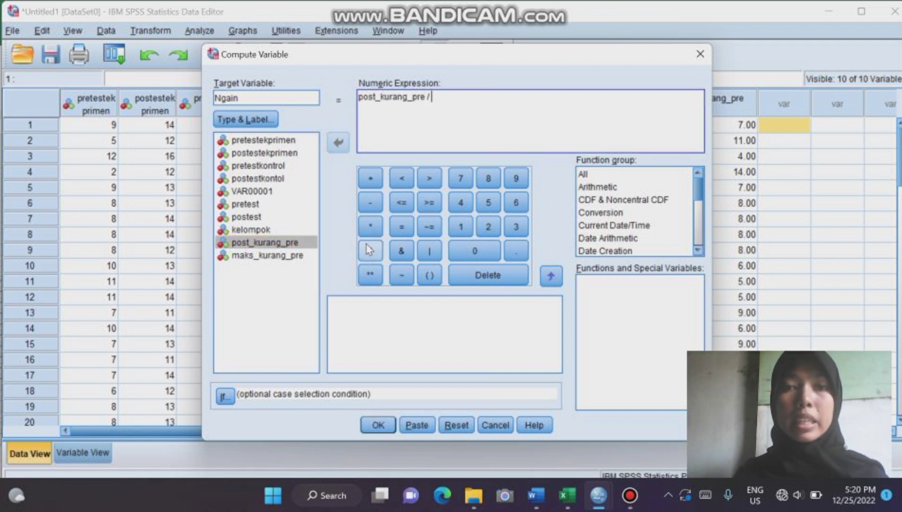
click(284, 256)
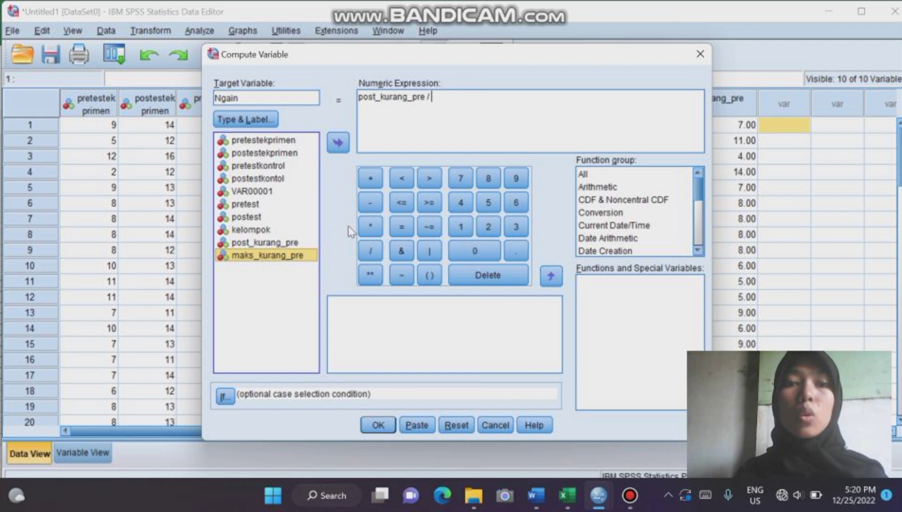
click(338, 143)
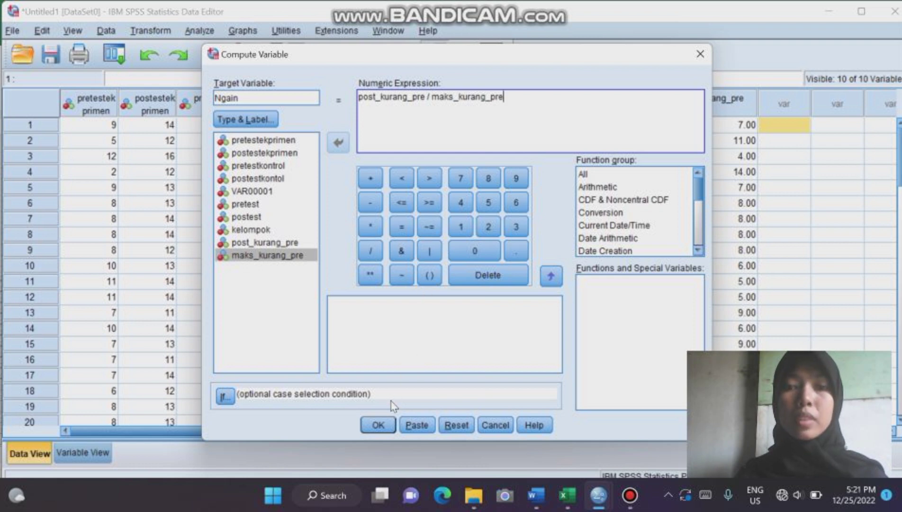
click(382, 424)
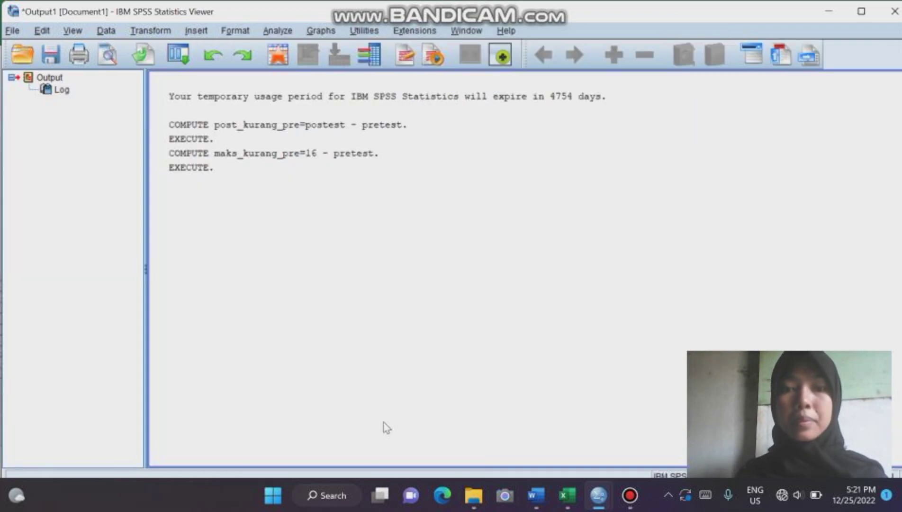
mouse_move(598, 495)
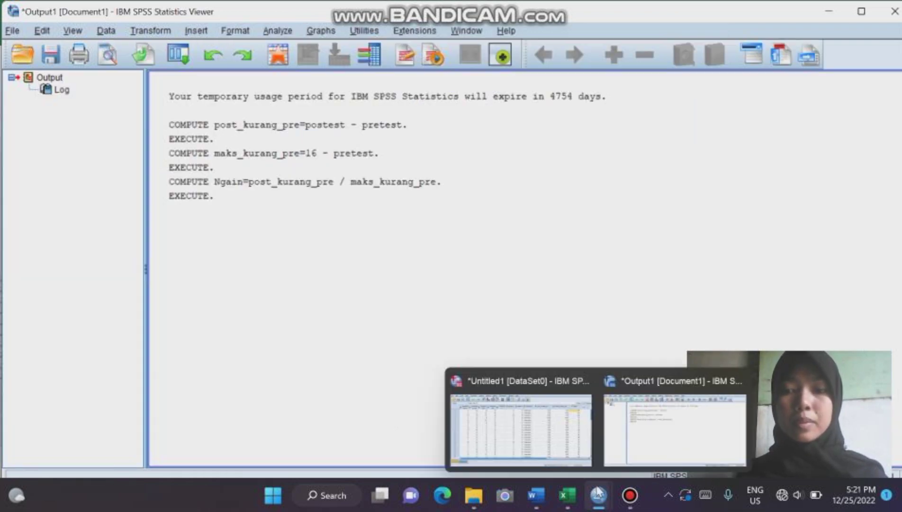
click(575, 452)
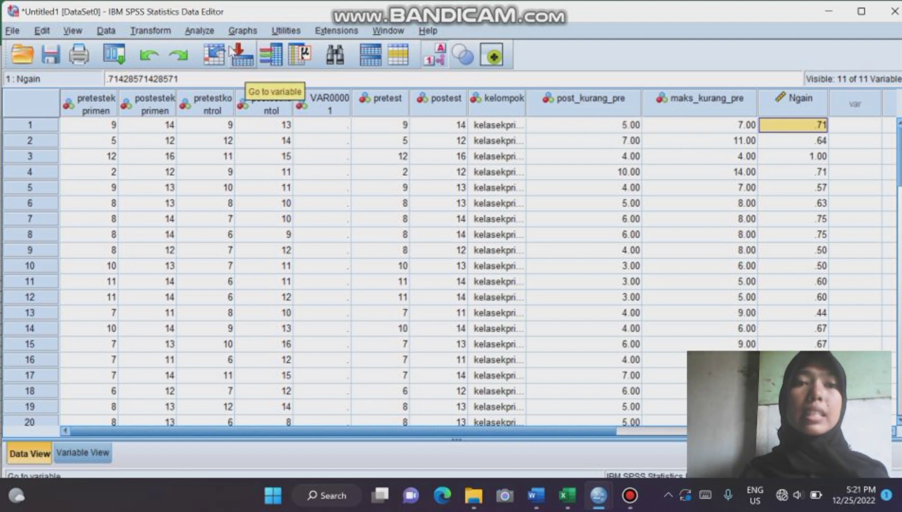
Step: Set up an Explore analysis with Ngain as the dependent variable and kelompok as the factor
click(211, 32)
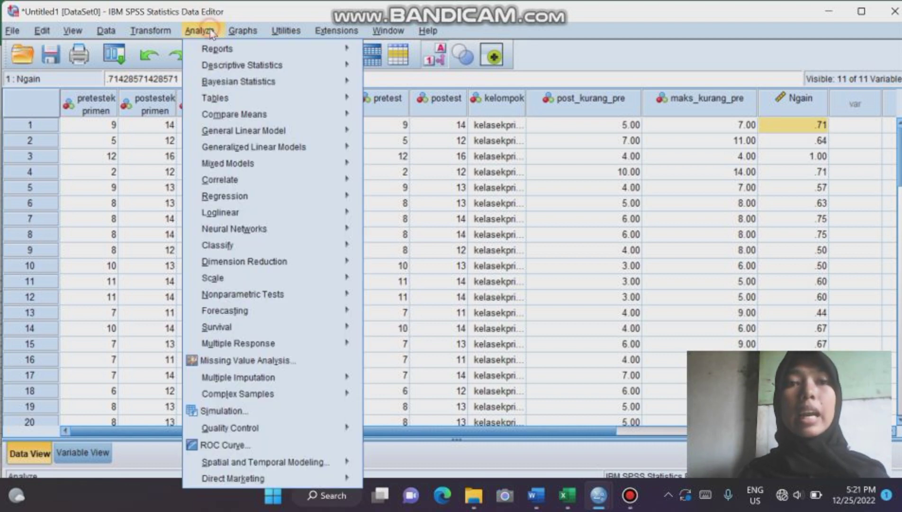
mouse_move(243, 65)
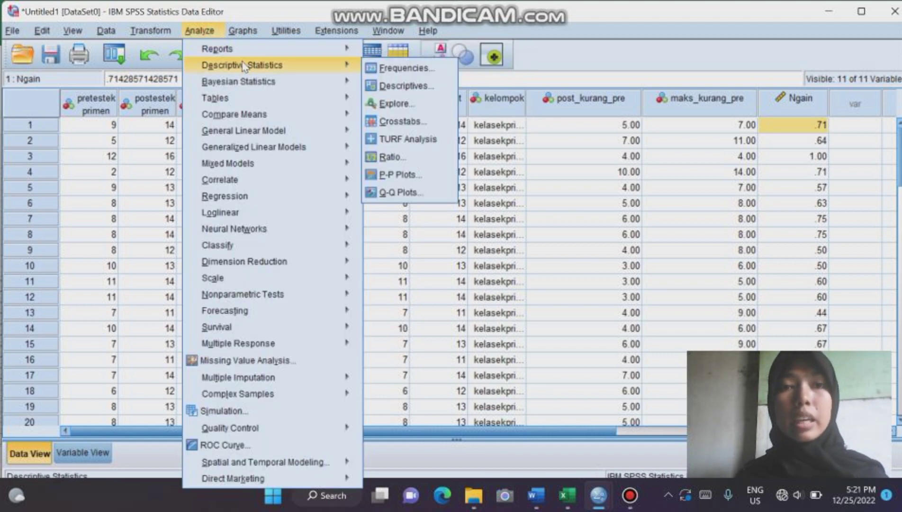
mouse_move(352, 65)
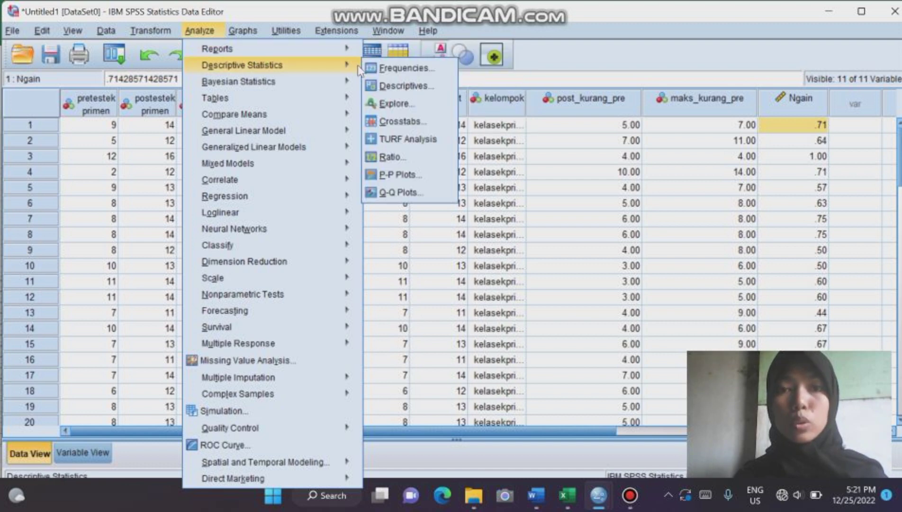
click(396, 104)
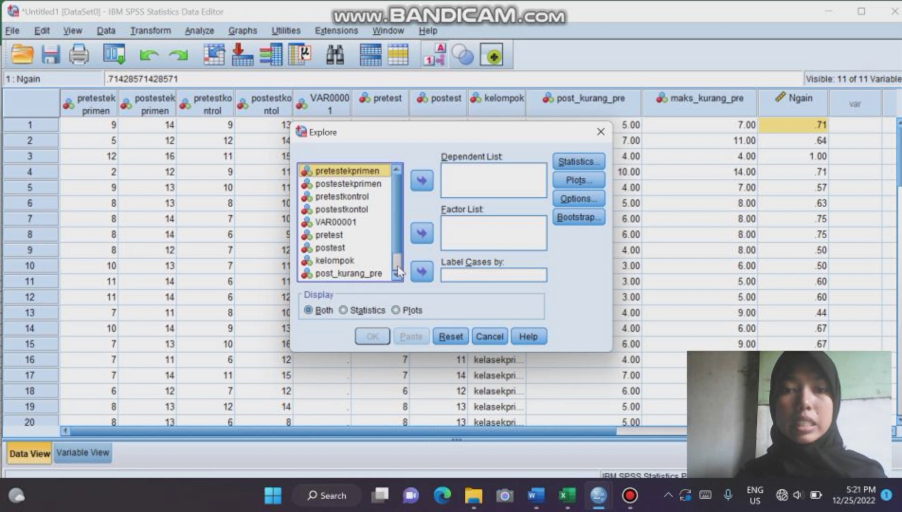
scroll(398, 273, down, 1)
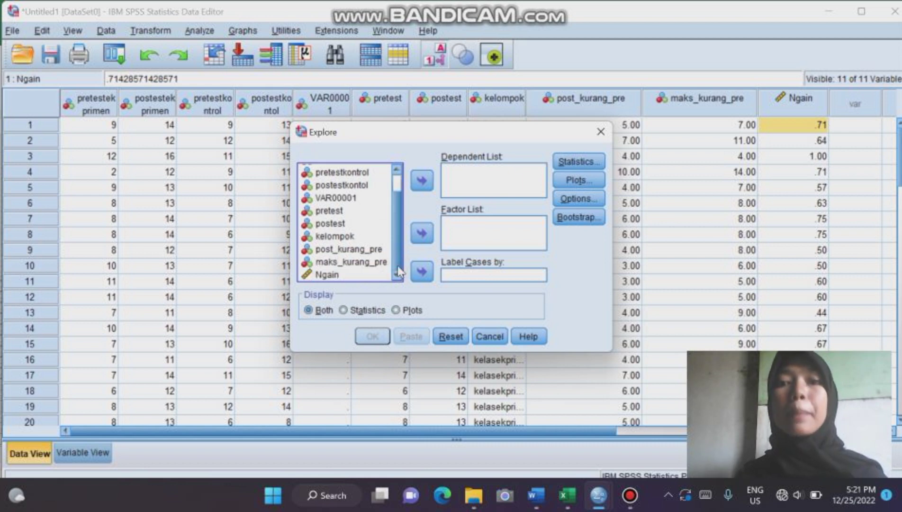
click(332, 274)
click(424, 183)
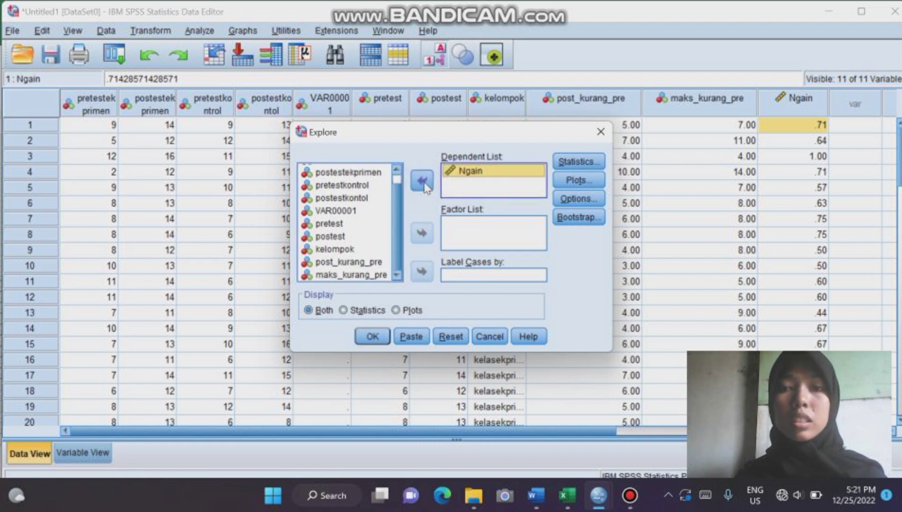
click(347, 249)
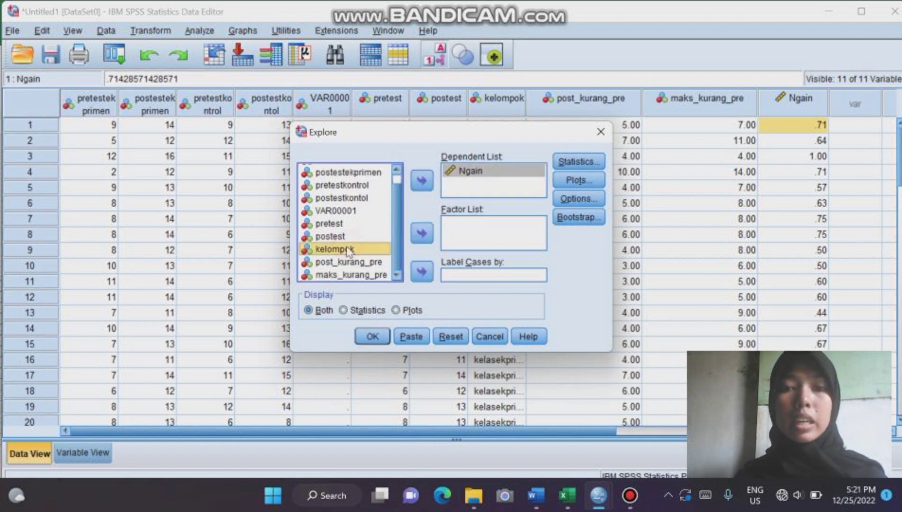
click(424, 234)
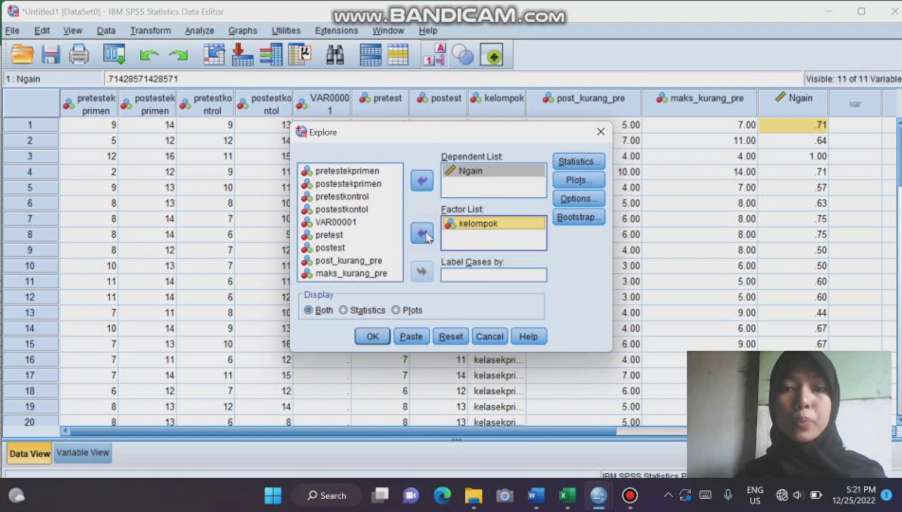
Step: Enable normality plots with tests for the Explore analysis and run it
click(571, 183)
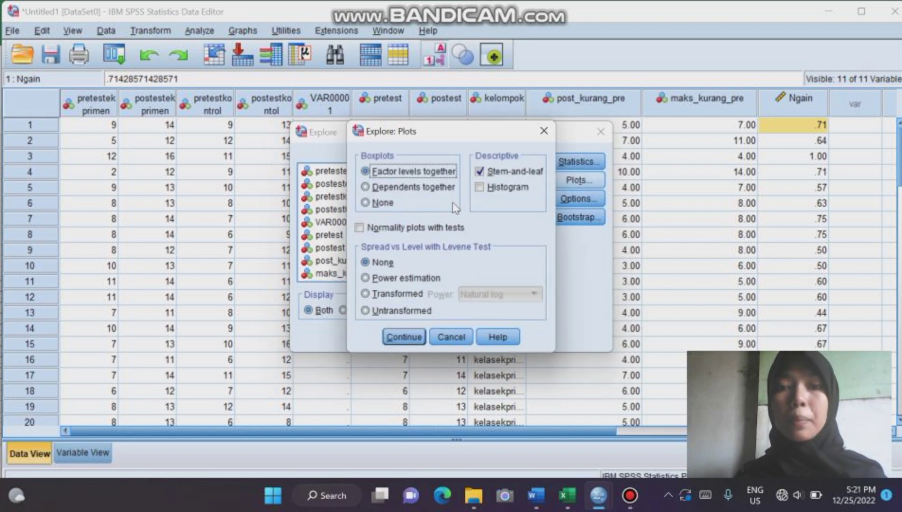
click(360, 227)
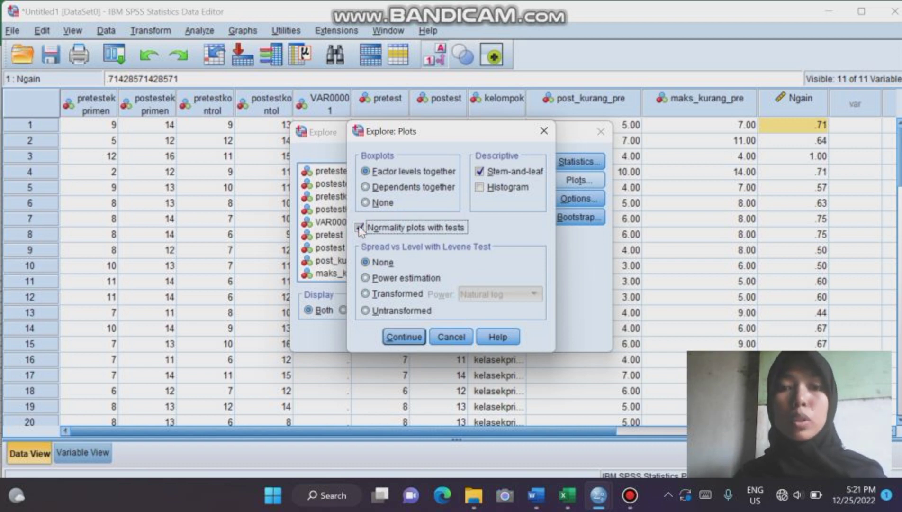
click(402, 337)
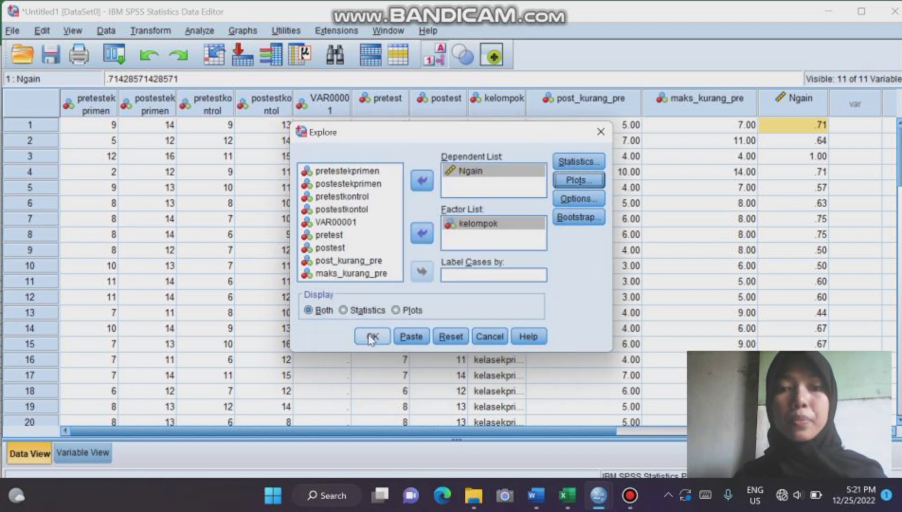
click(372, 336)
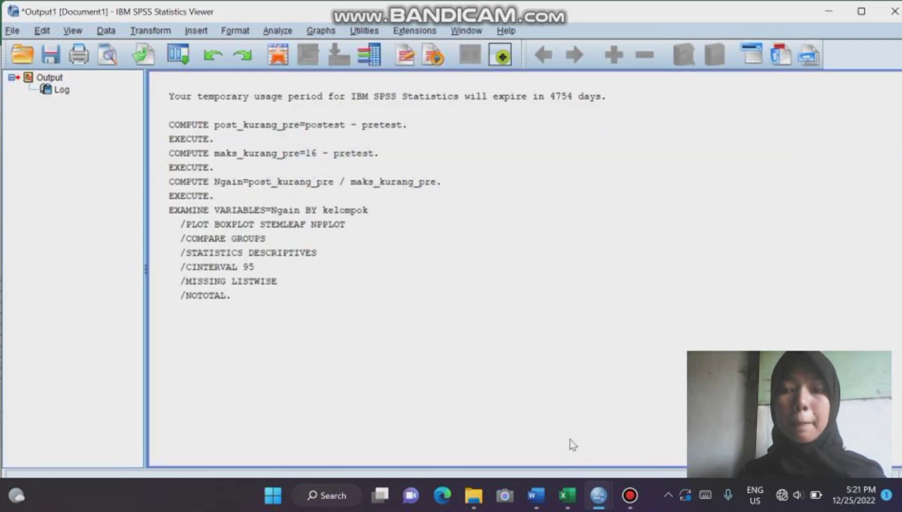
Step: Compare the significance values of both classes in the Tests of Normality table with the normality decision rules in the Word document
mouse_move(599, 495)
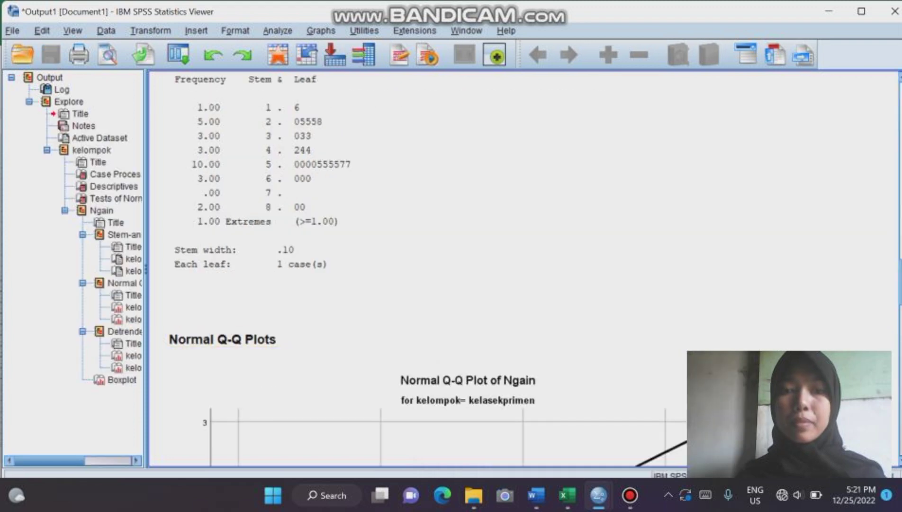
scroll(426, 265, up, 15)
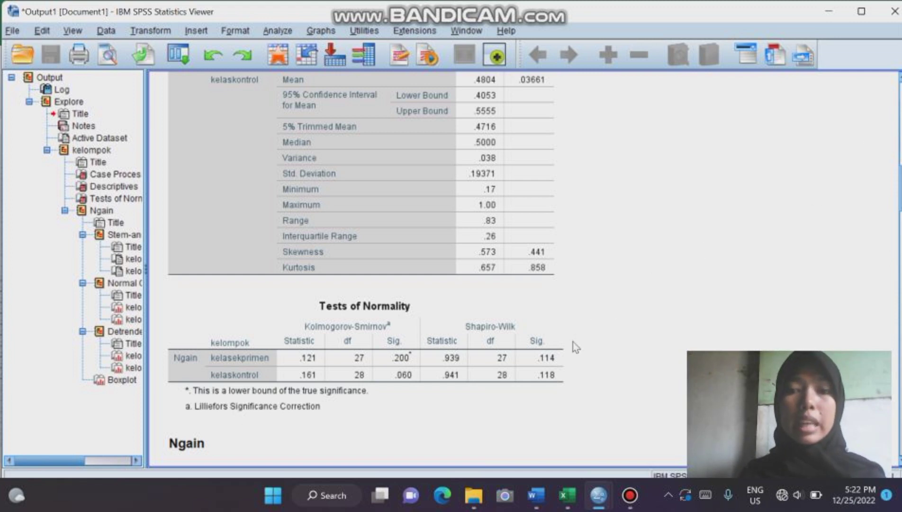
click(562, 346)
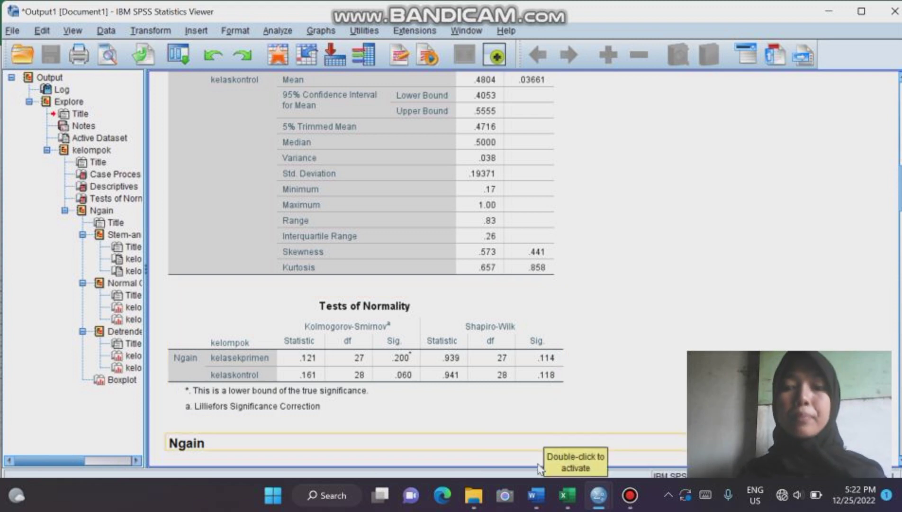
mouse_move(536, 495)
click(583, 440)
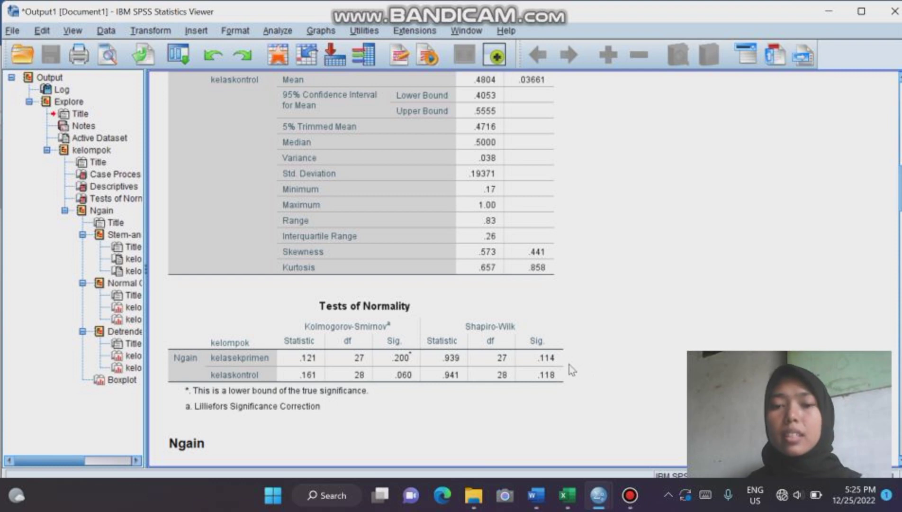
click(548, 359)
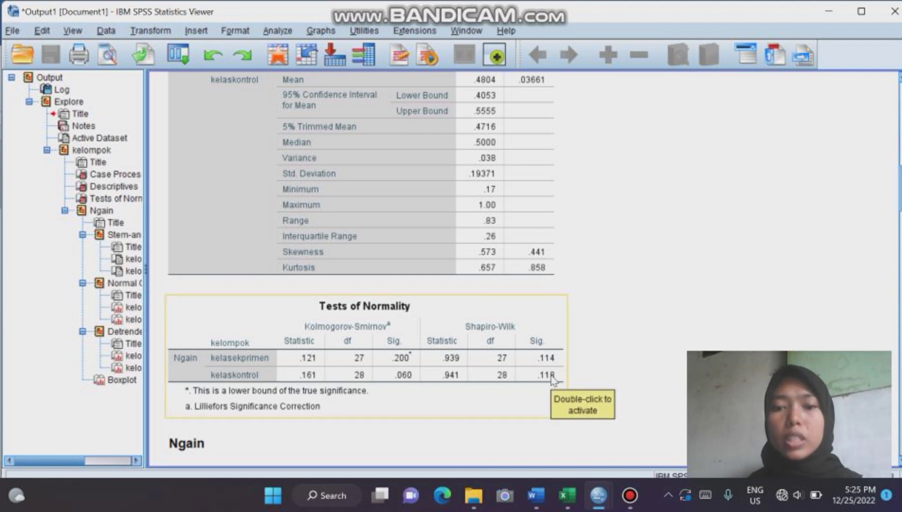
mouse_move(597, 493)
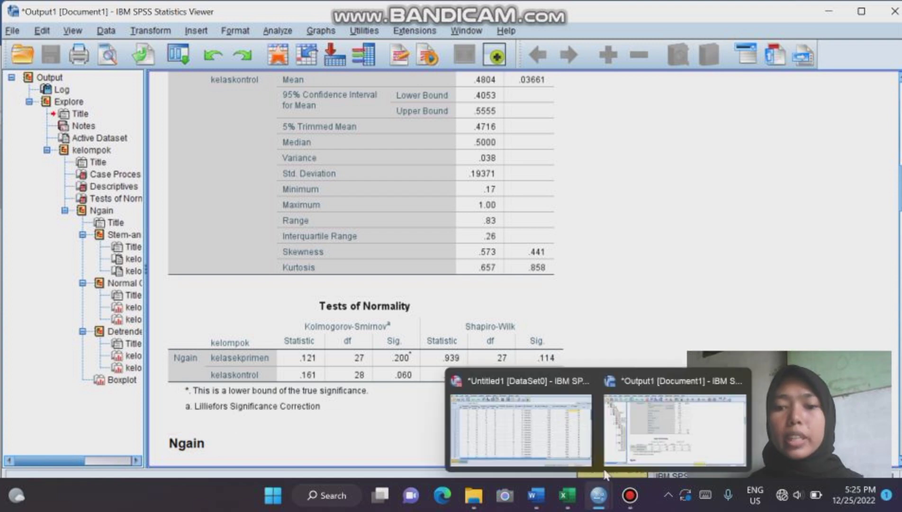
click(651, 433)
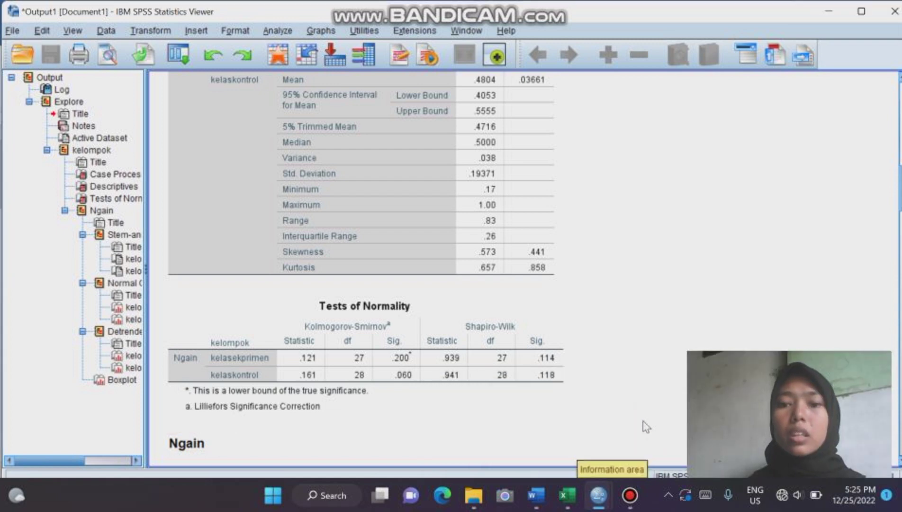
Step: Return to the dataset and set up a One-Way ANOVA with Ngain as the dependent variable and kelompok as the factor
mouse_move(598, 495)
click(543, 445)
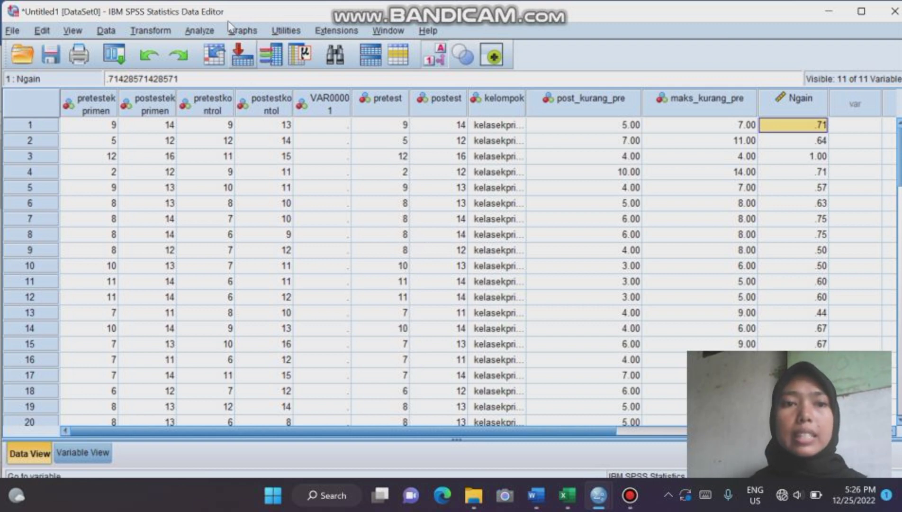
click(204, 32)
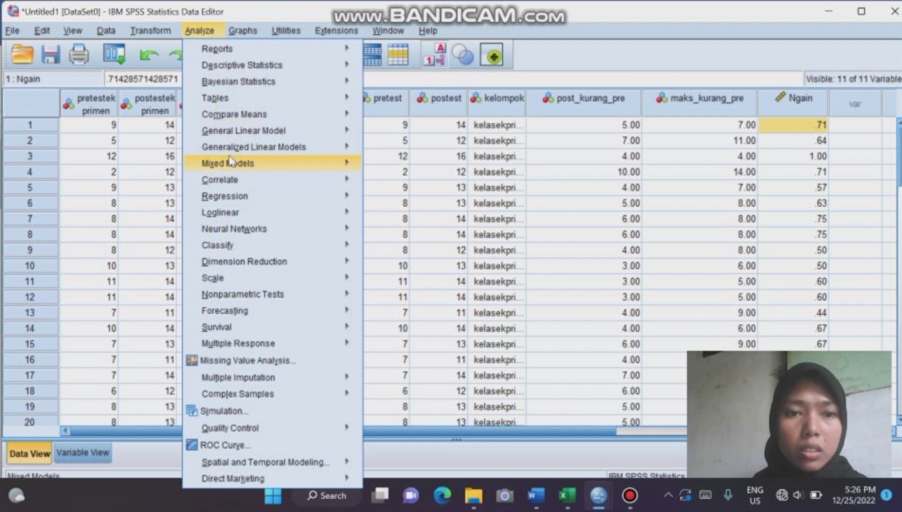
mouse_move(308, 116)
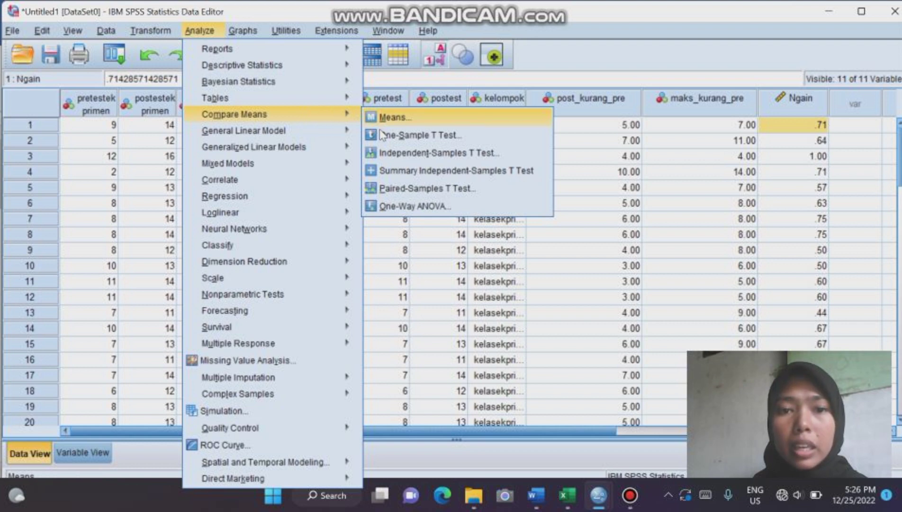
click(397, 207)
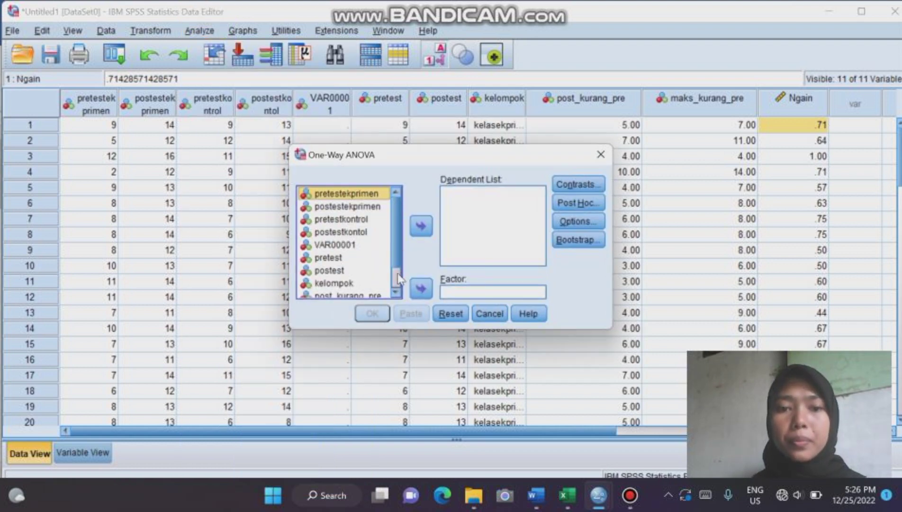
scroll(398, 277, down, 1)
click(333, 293)
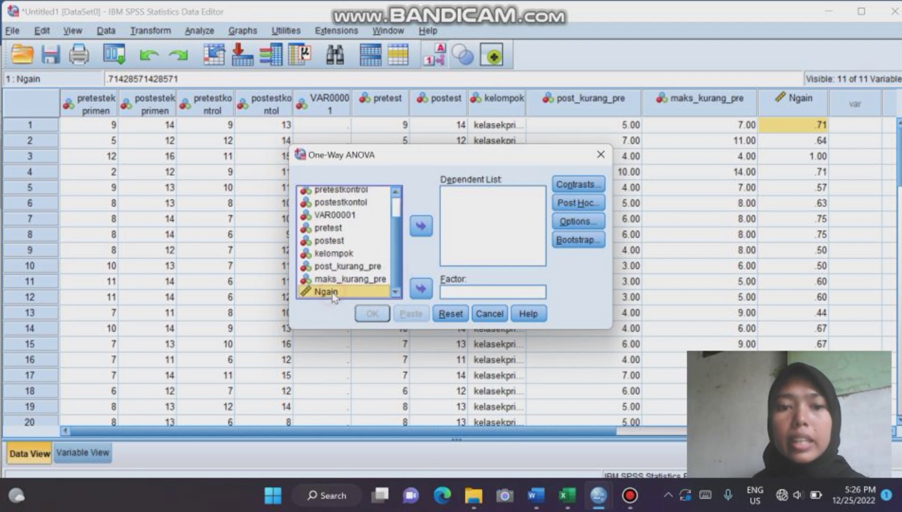
click(420, 226)
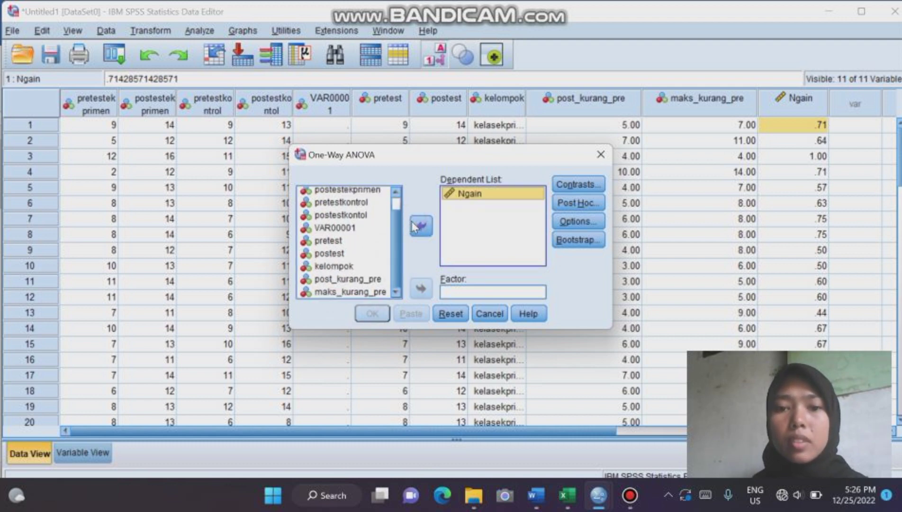
click(335, 267)
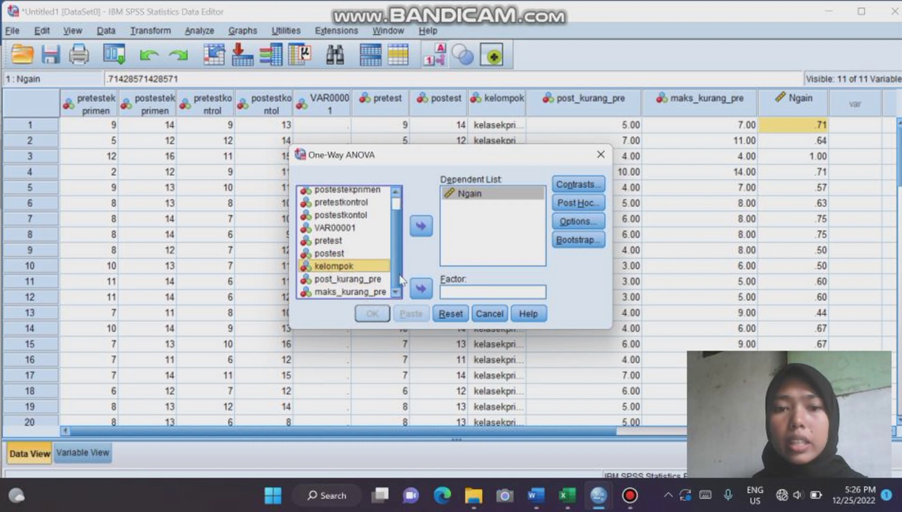
click(421, 289)
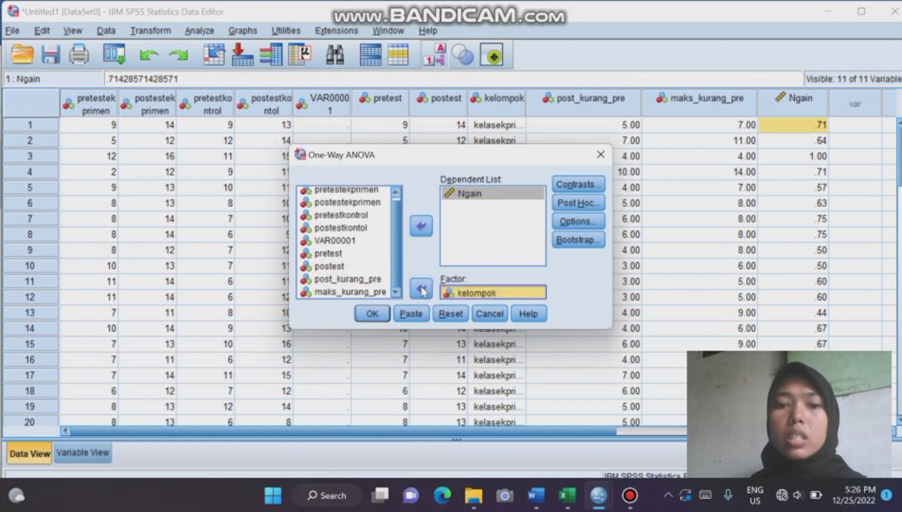
Step: Add the homogeneity of variance test to the One-Way ANOVA and run the analysis
click(577, 218)
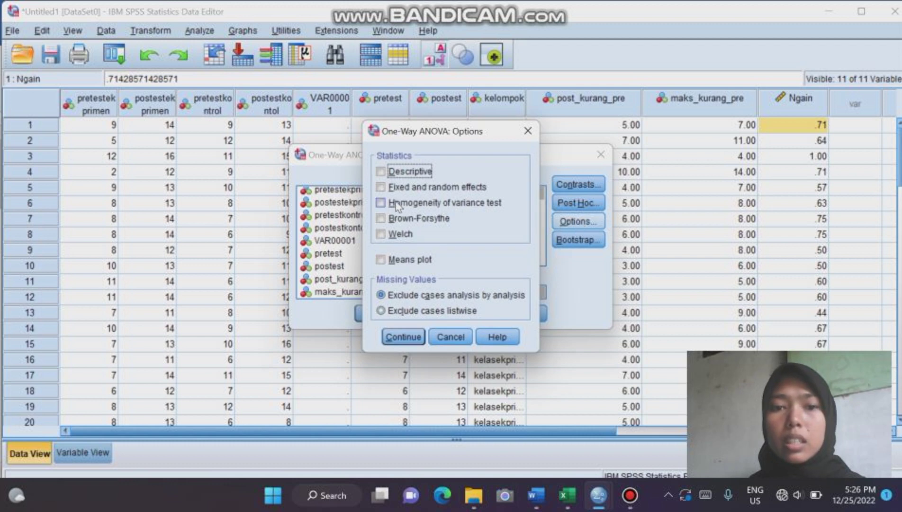
click(381, 202)
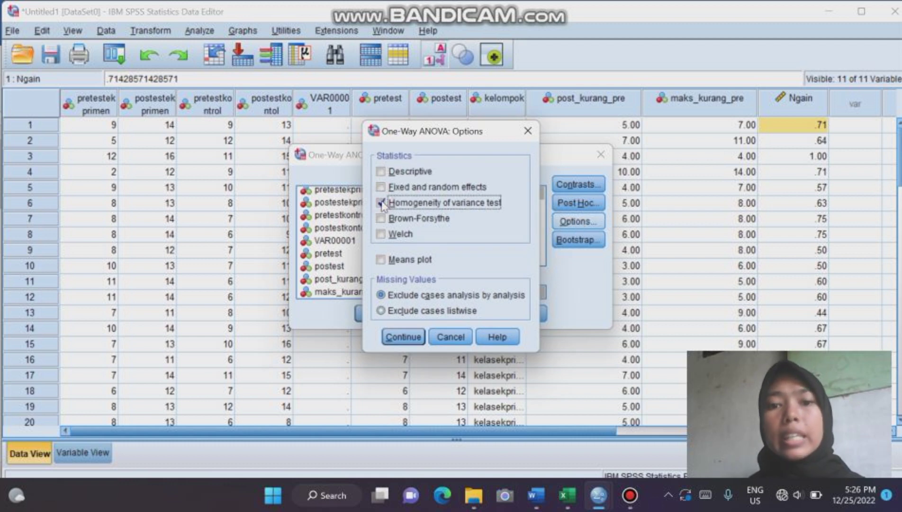
click(403, 338)
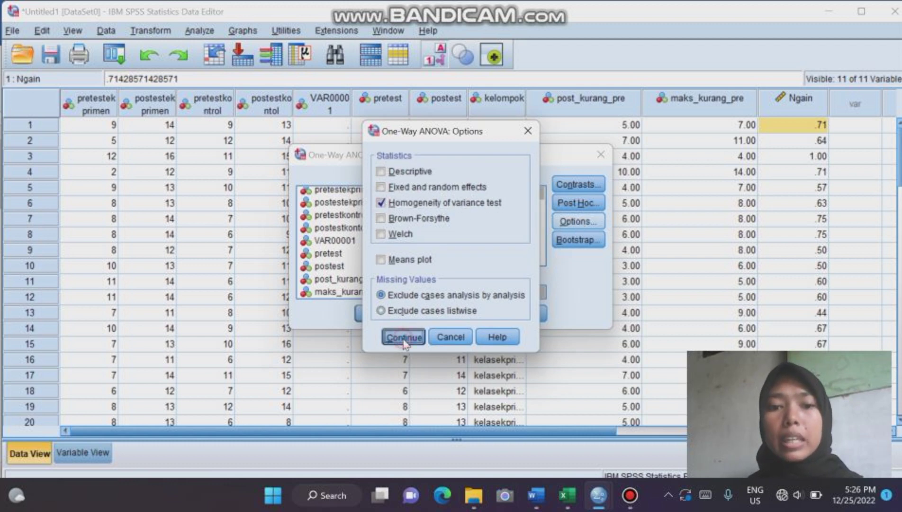
click(373, 313)
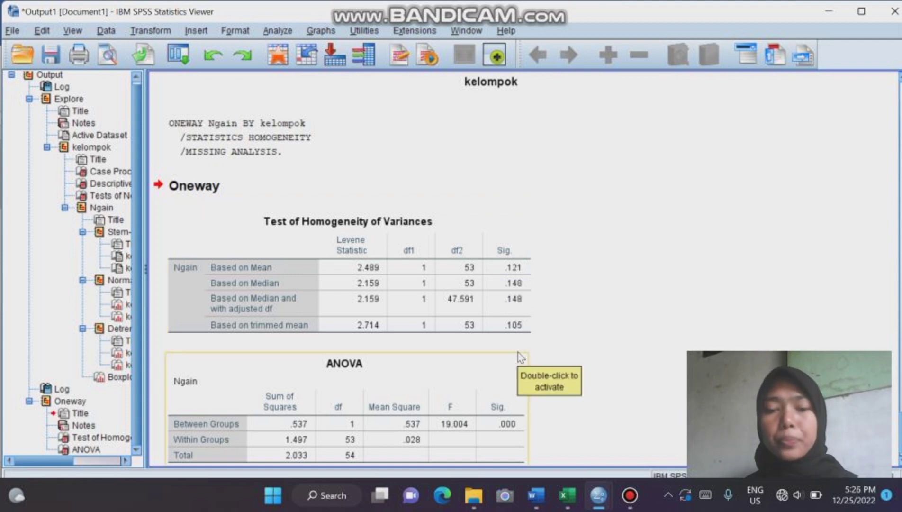
Step: Compare the significance values in the Test of Homogeneity of Variances table with the homogeneity decision rules in the Word document
mouse_move(580, 504)
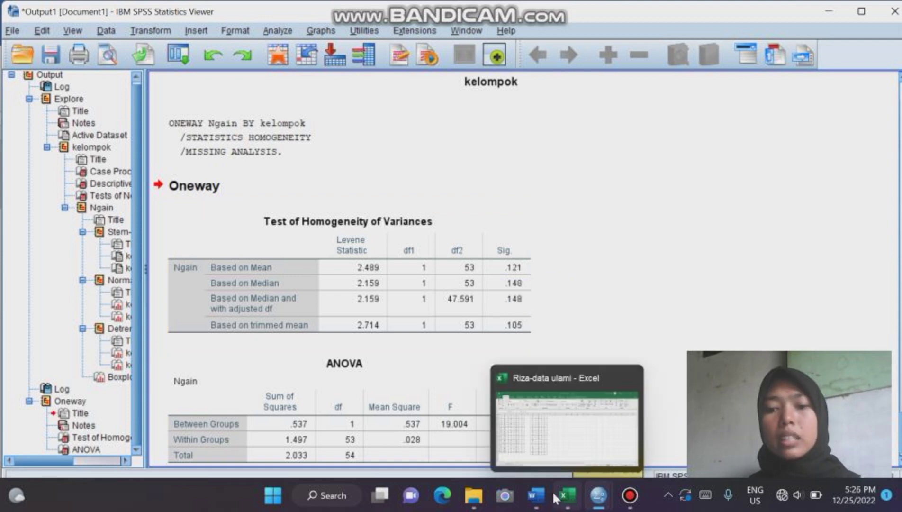
mouse_move(543, 490)
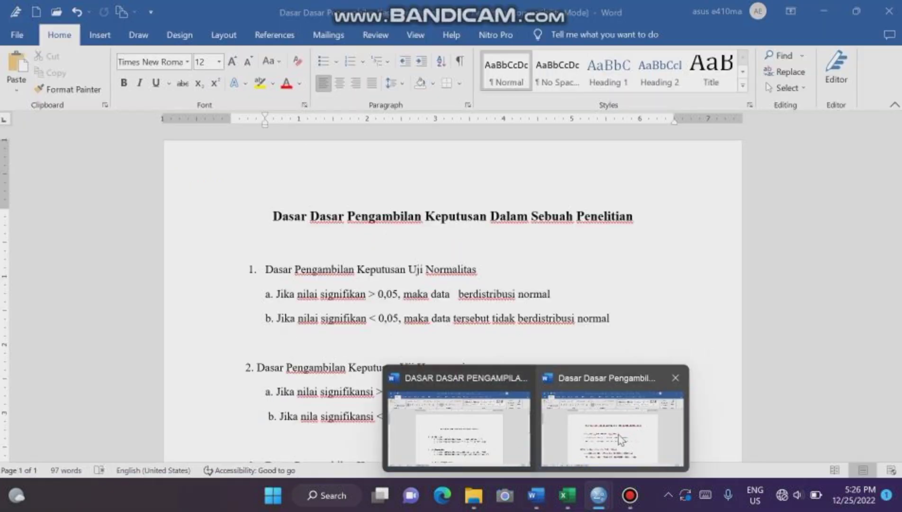
click(617, 439)
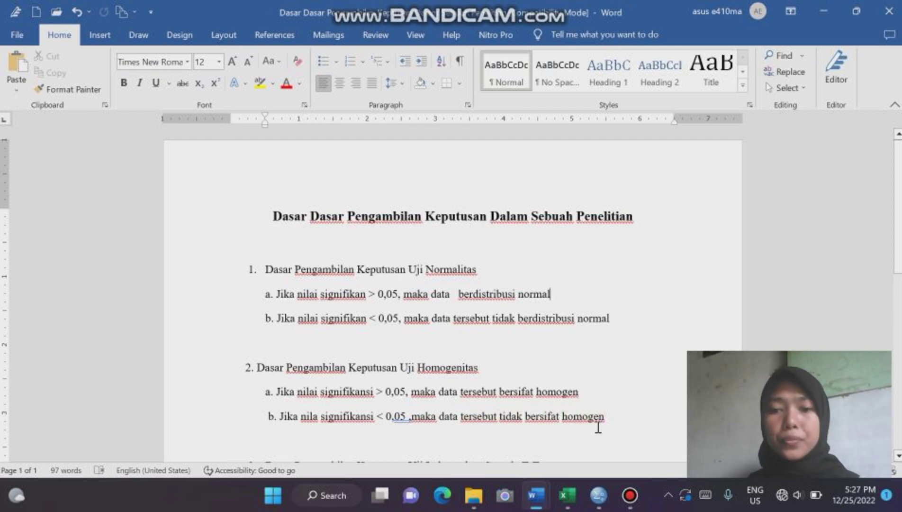
mouse_move(599, 495)
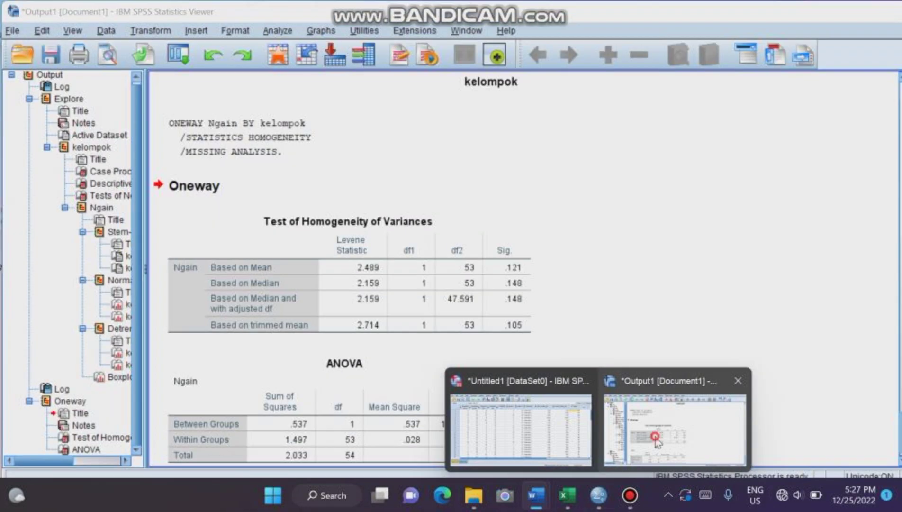
click(655, 437)
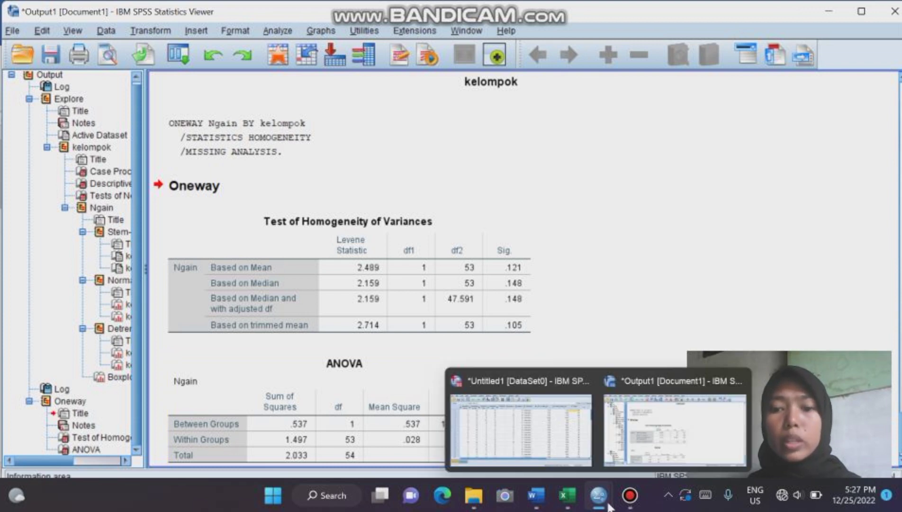
Step: Return to the dataset and set up an Independent-Samples T Test with Ngain as the test variable and kelompok as the grouping variable
click(555, 434)
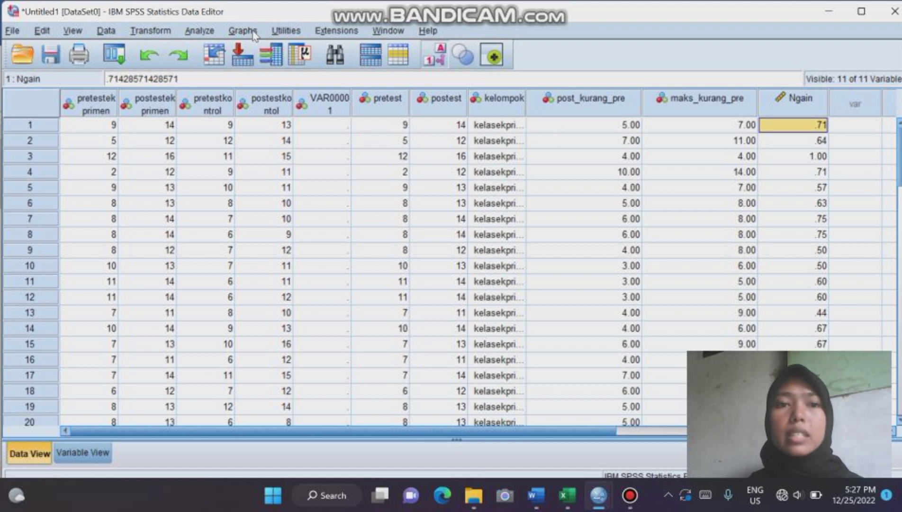
click(209, 32)
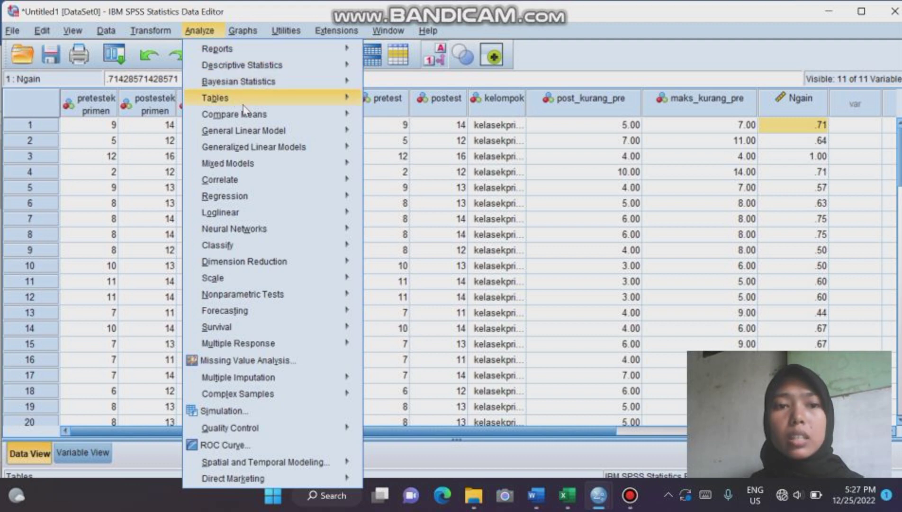
mouse_move(254, 113)
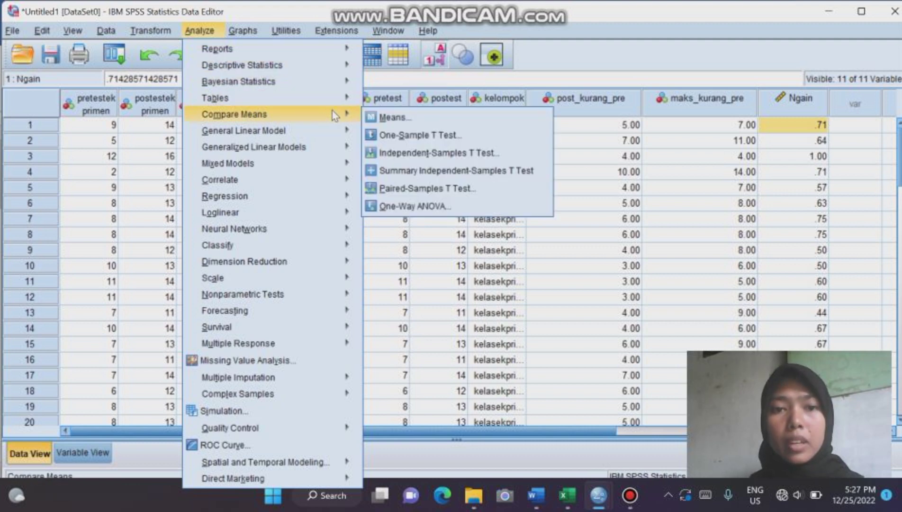
click(405, 153)
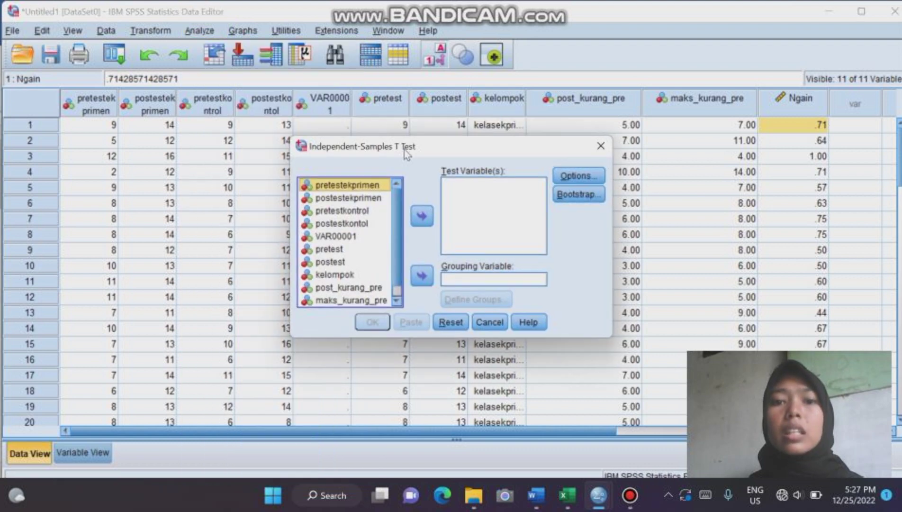
click(398, 300)
click(334, 300)
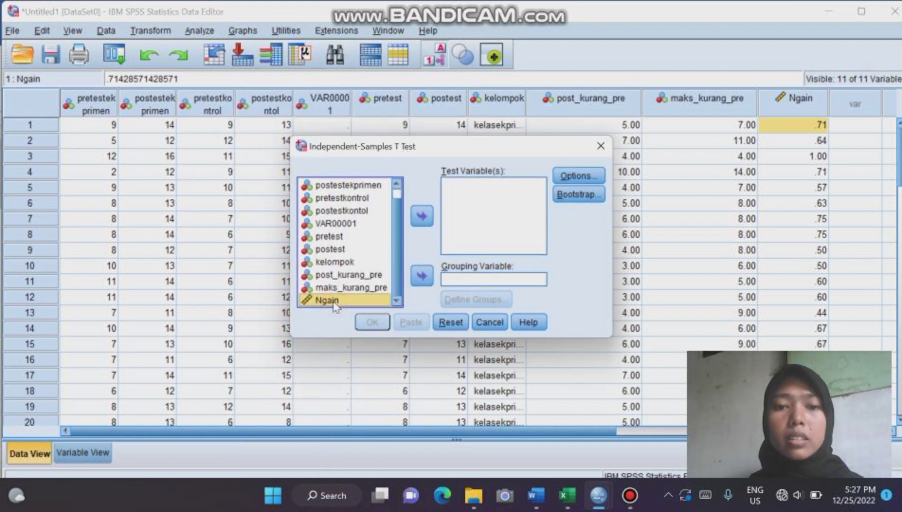
click(422, 216)
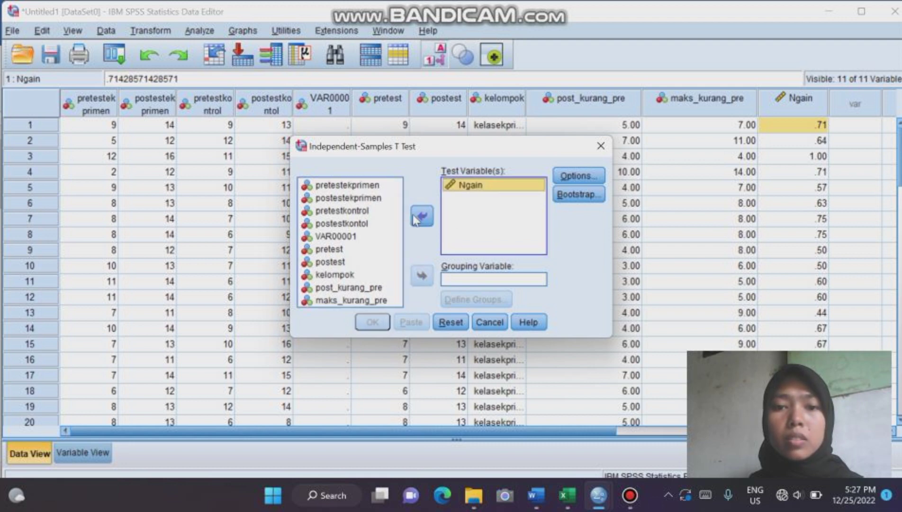
click(350, 275)
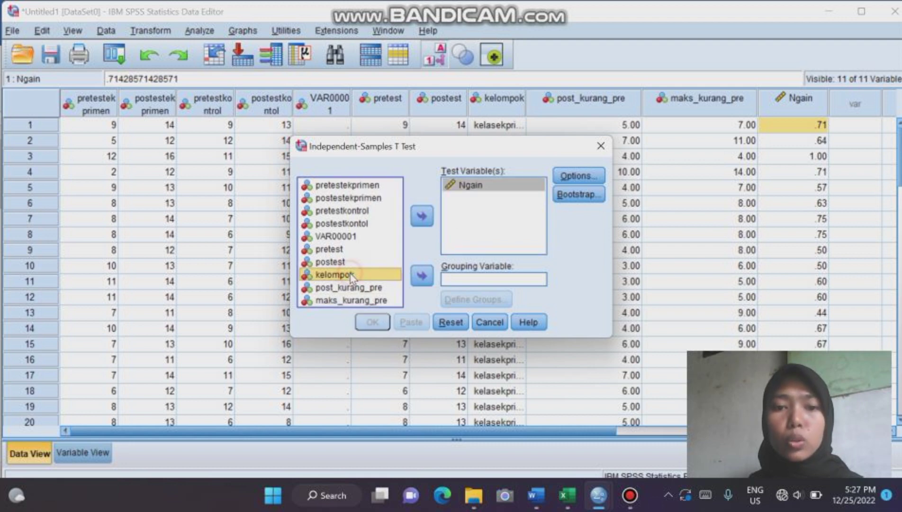
click(421, 275)
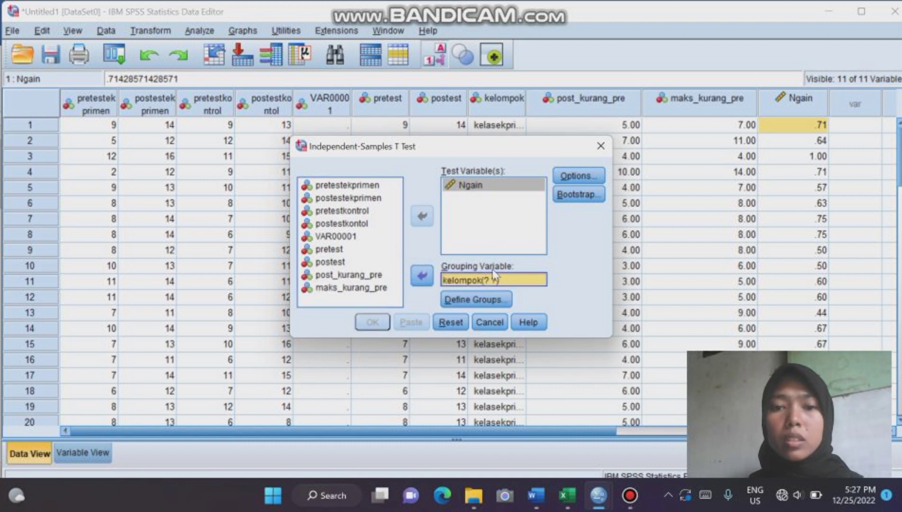
Step: Define the kelompok groups with values 1 and 2, and run the Independent-Samples T Test
click(483, 299)
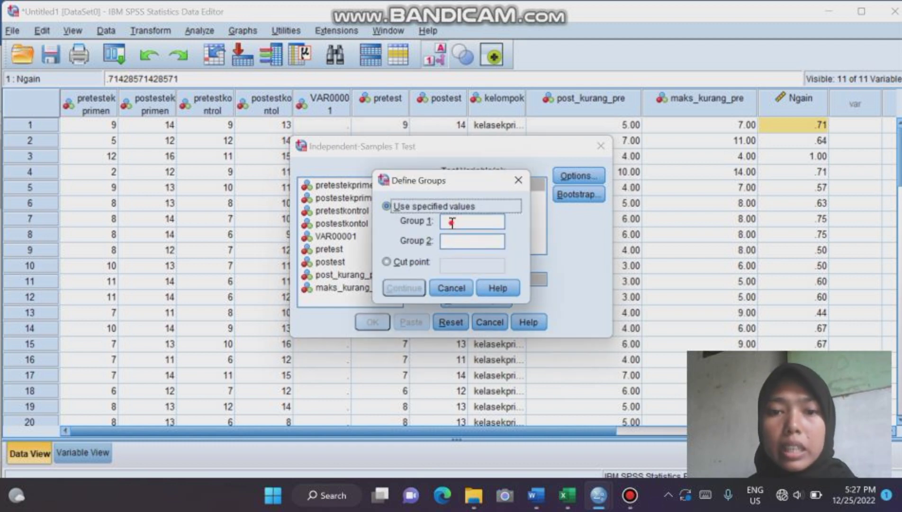
click(452, 222)
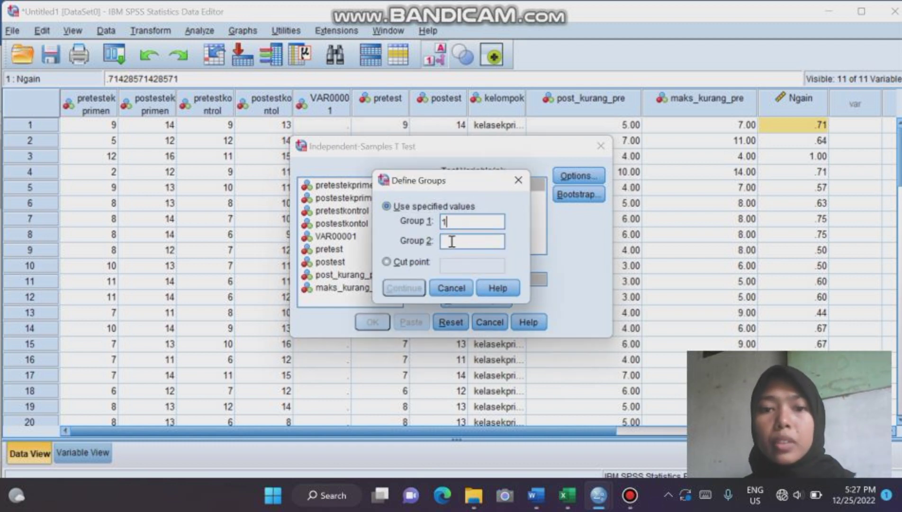
click(451, 241)
text(2)
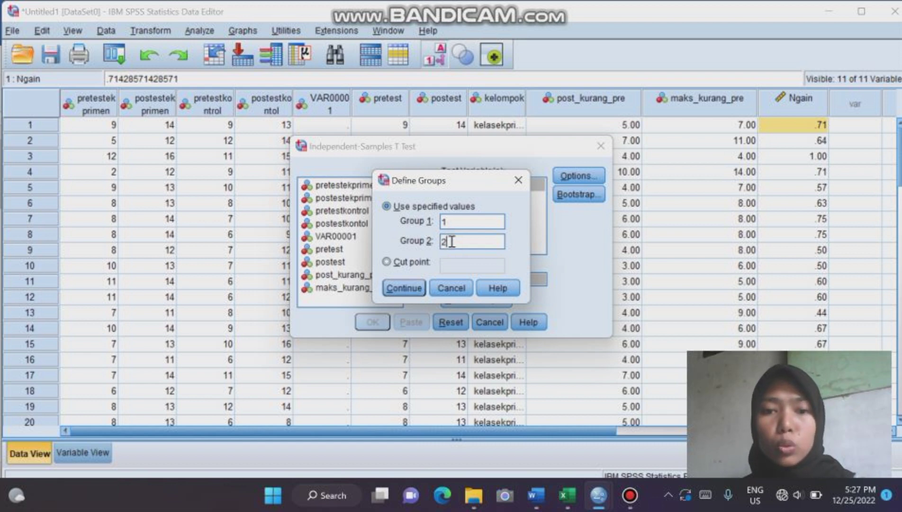
click(403, 288)
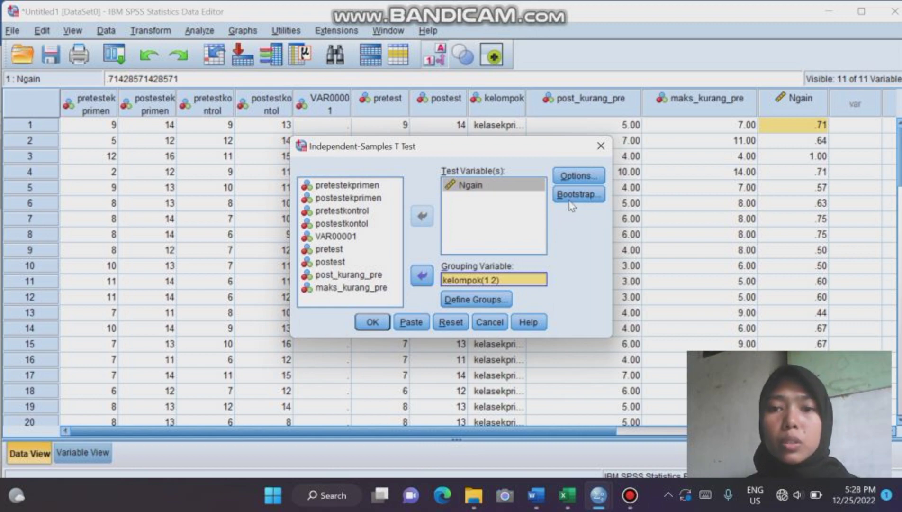
click(373, 322)
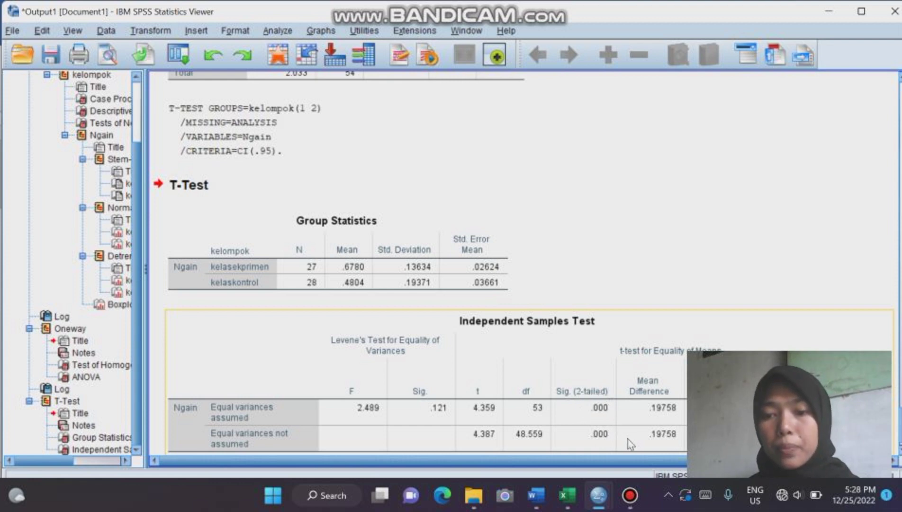
Step: Compare the Sig. (2-tailed) value in the Independent Samples Test table with the T-Test decision rules in the Word document
mouse_move(607, 494)
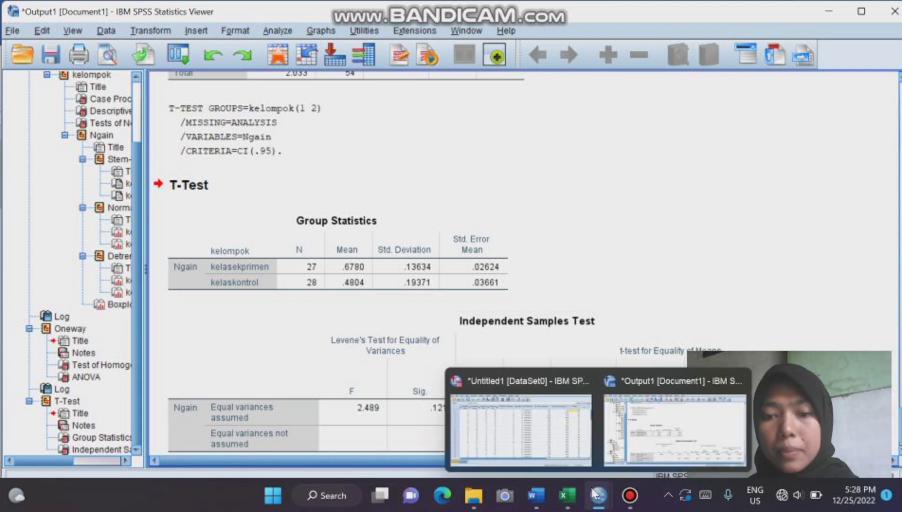
mouse_move(536, 494)
click(582, 441)
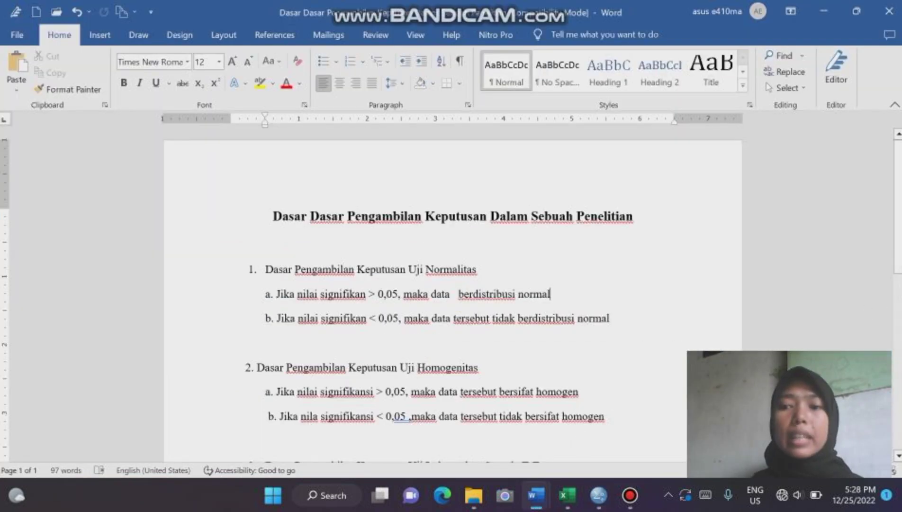
scroll(452, 294, down, 7)
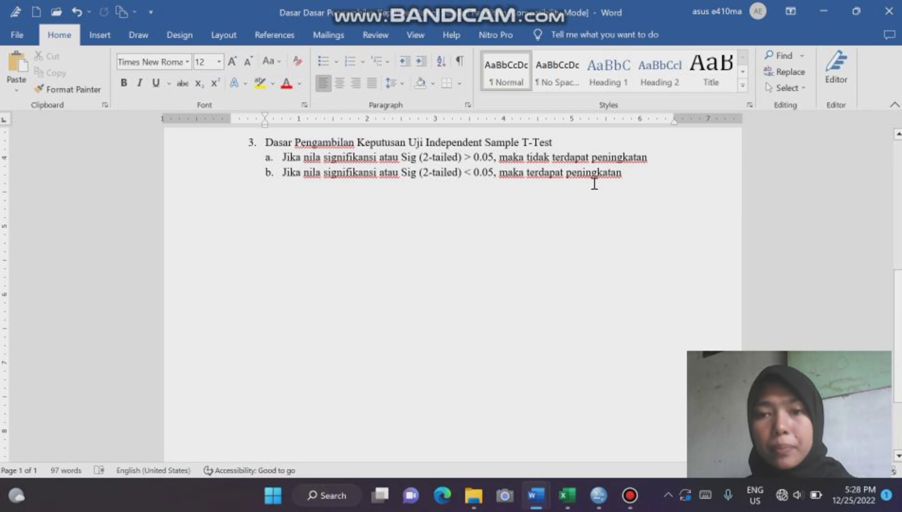
mouse_move(599, 495)
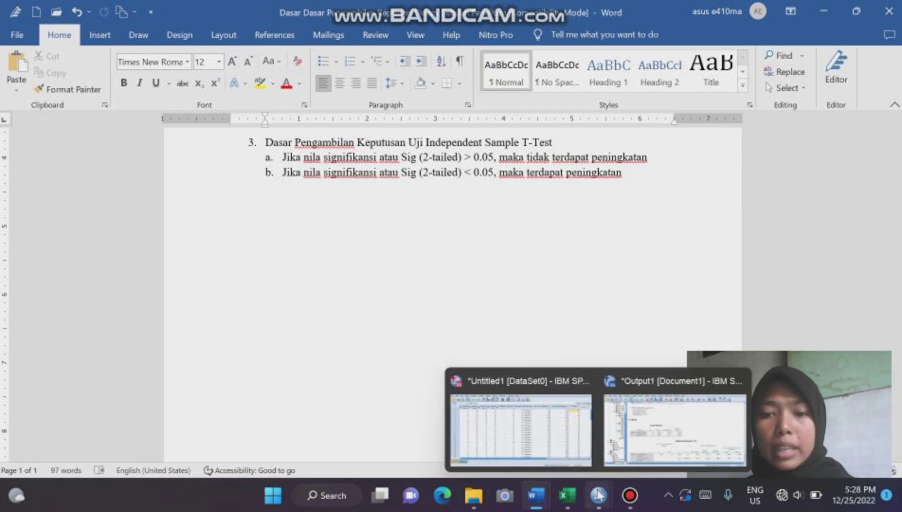
click(656, 417)
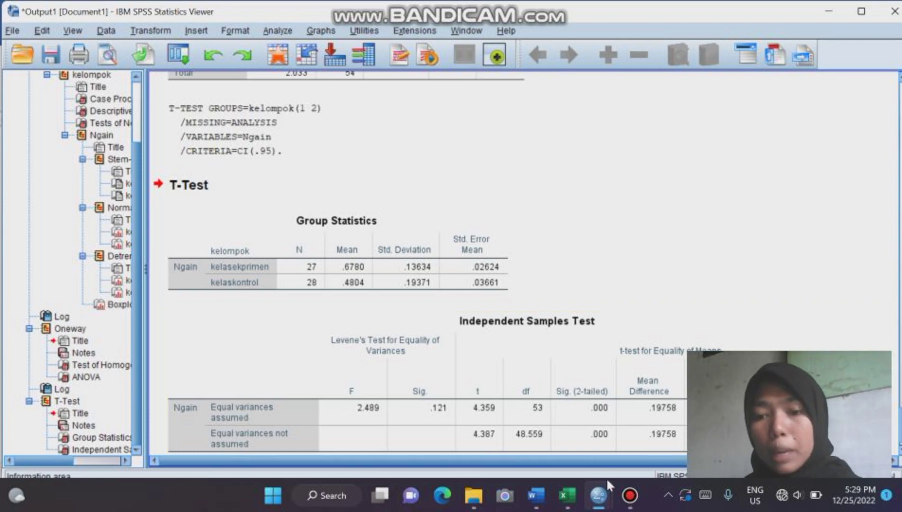
mouse_move(601, 491)
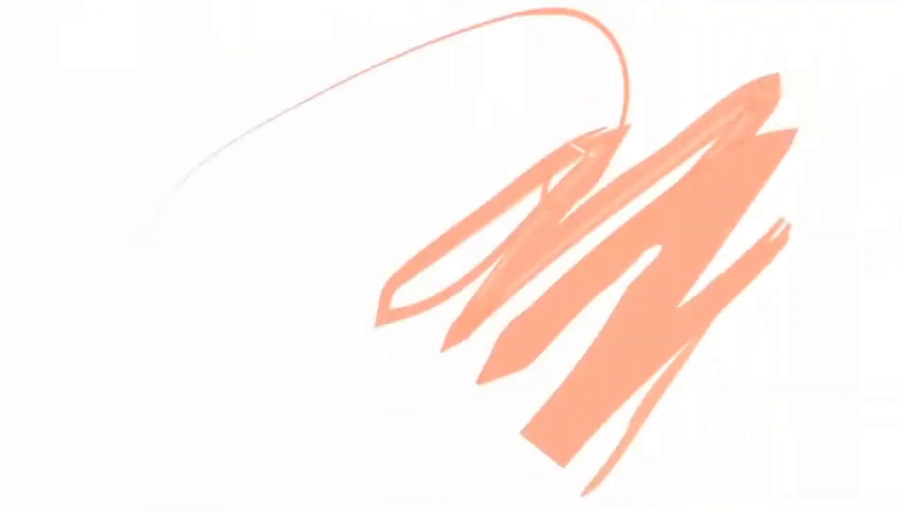